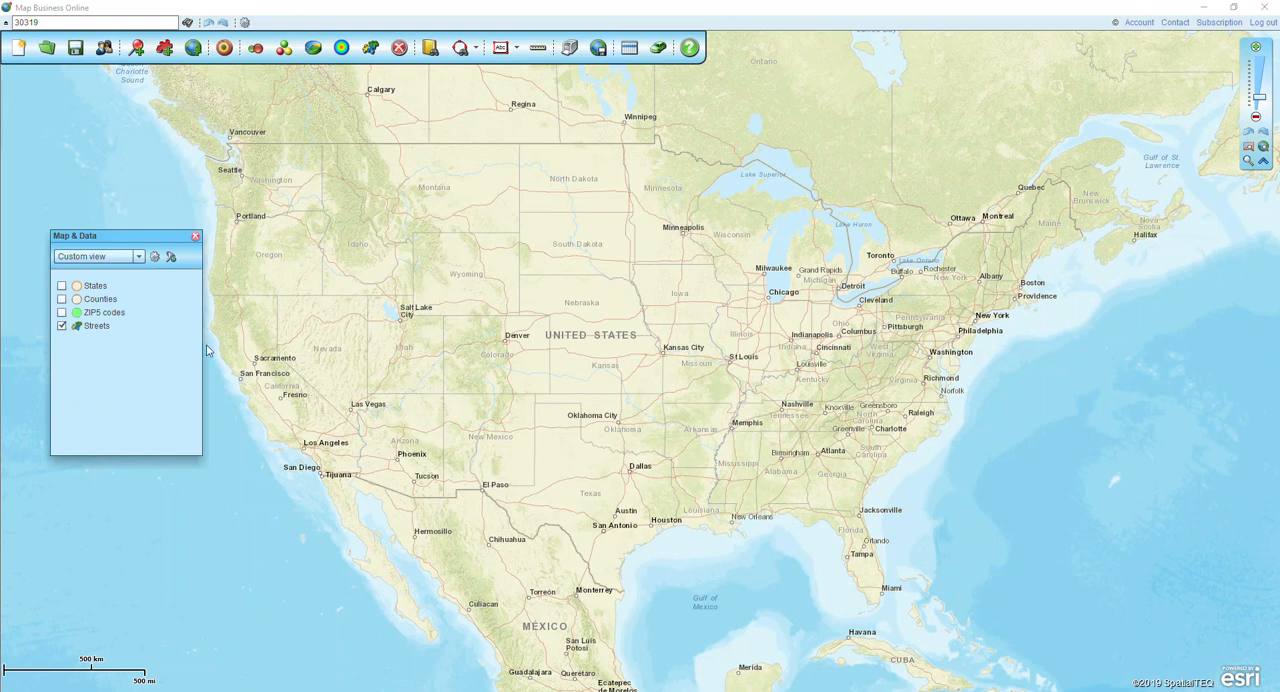
# - Show the ZIP5 codes and States layers, and locate ZIP code 30319 on the map with its search marker dismissed
pyautogui.click(62, 313)
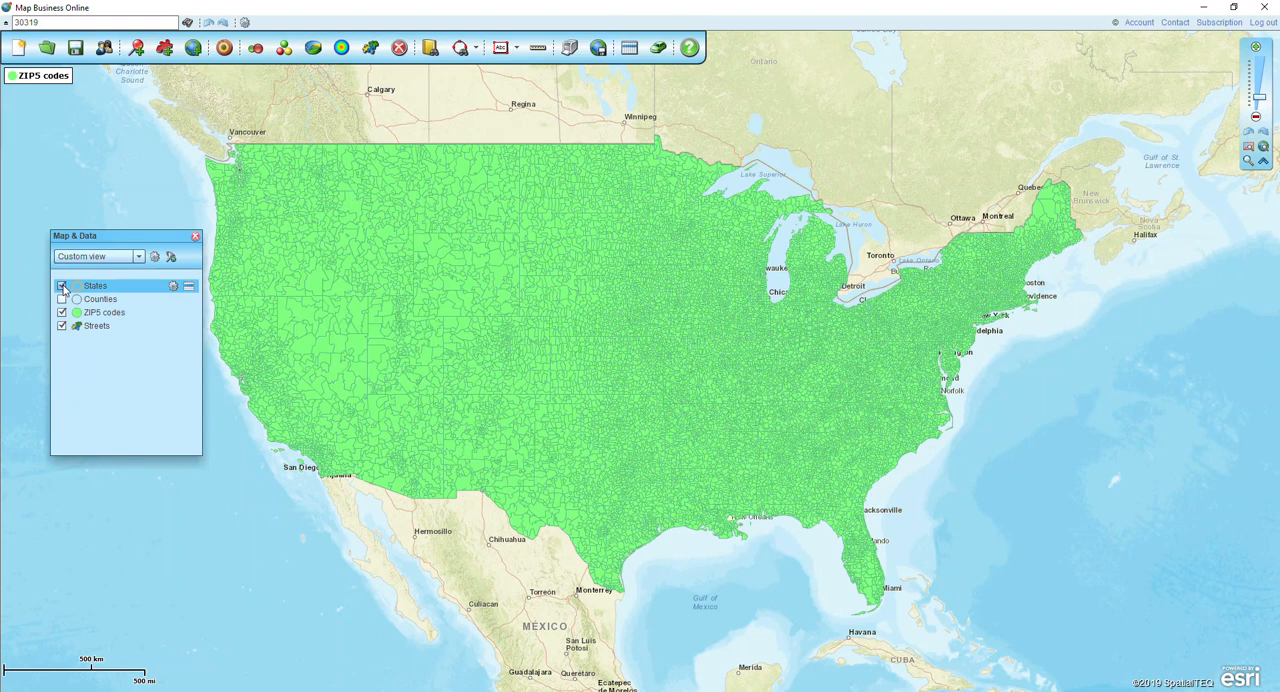
pyautogui.click(62, 287)
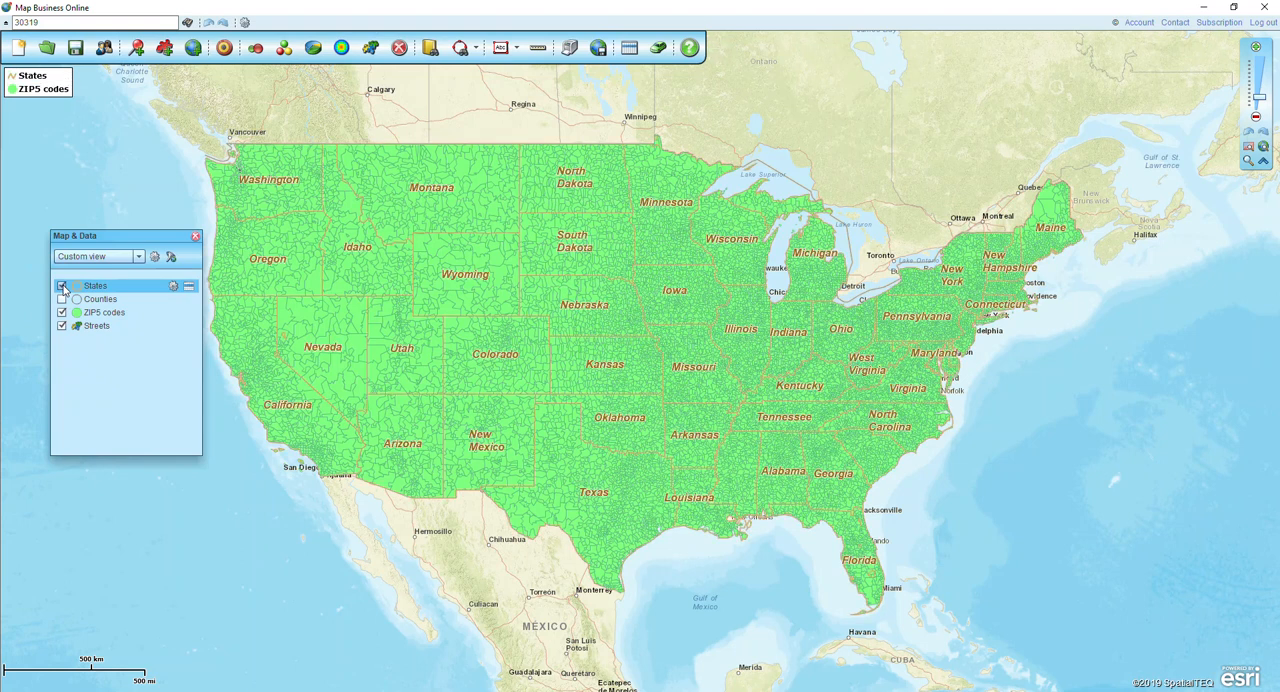
pyautogui.doubleClick(42, 21)
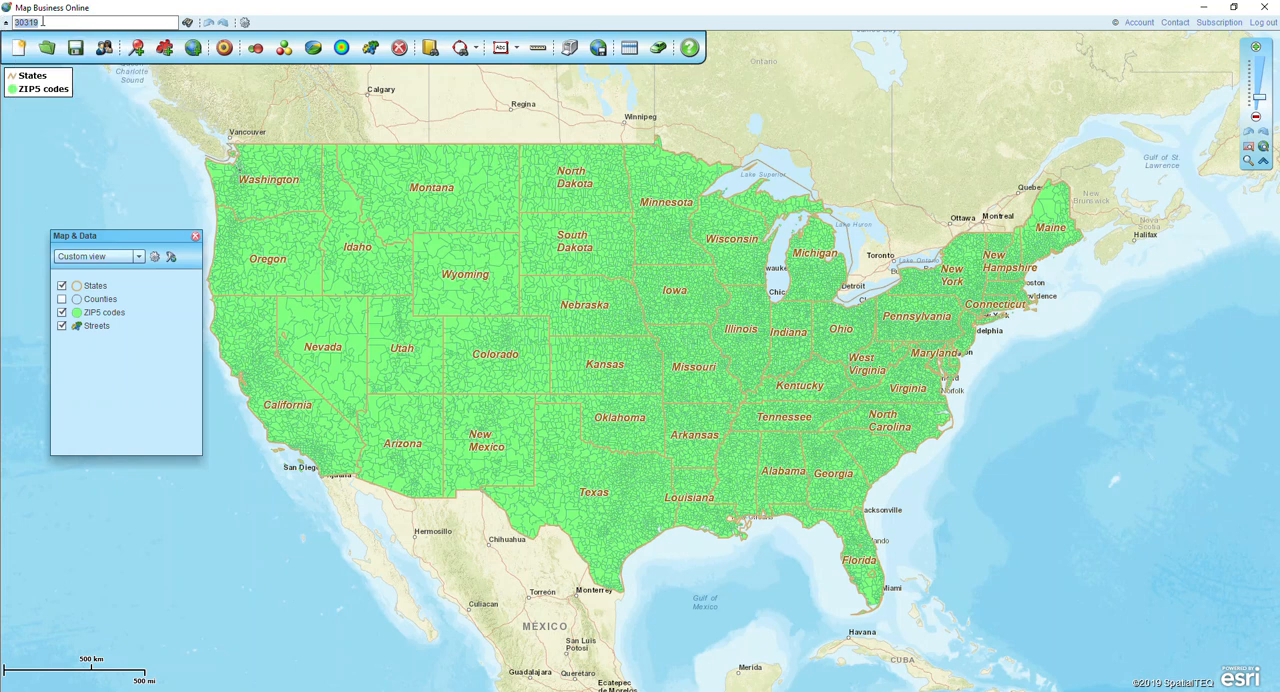
pyautogui.press('Return')
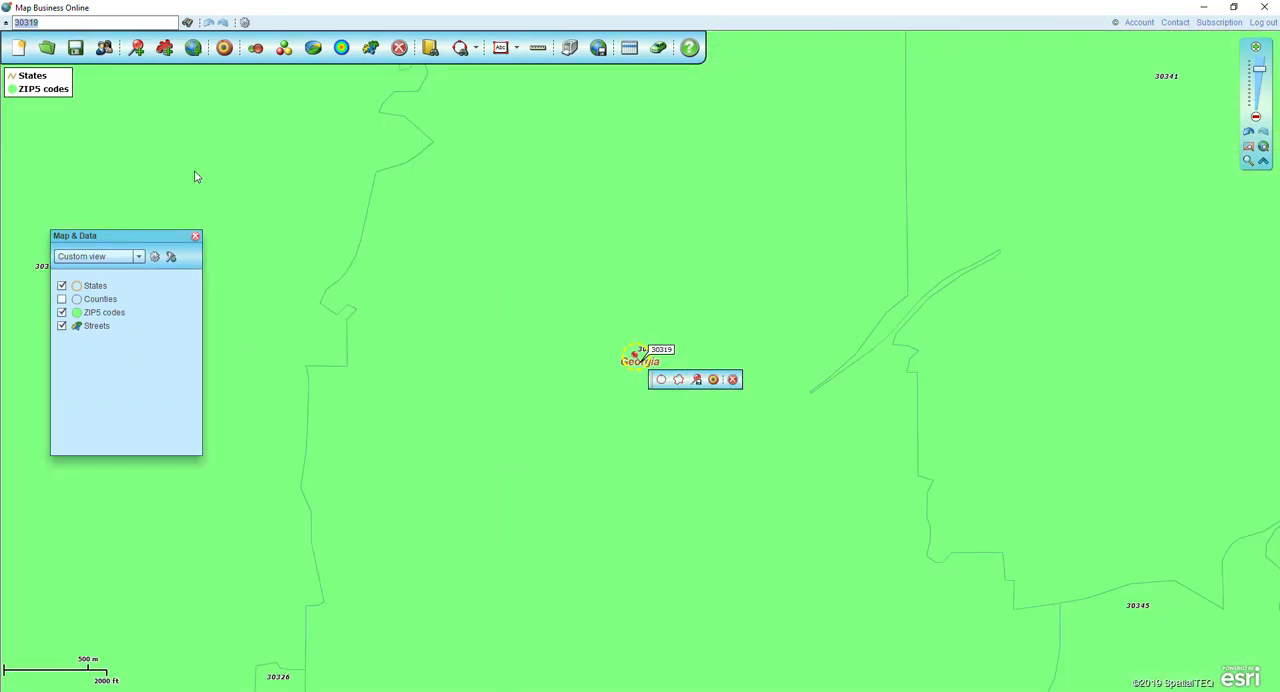
pyautogui.scroll(-1, 562, 284)
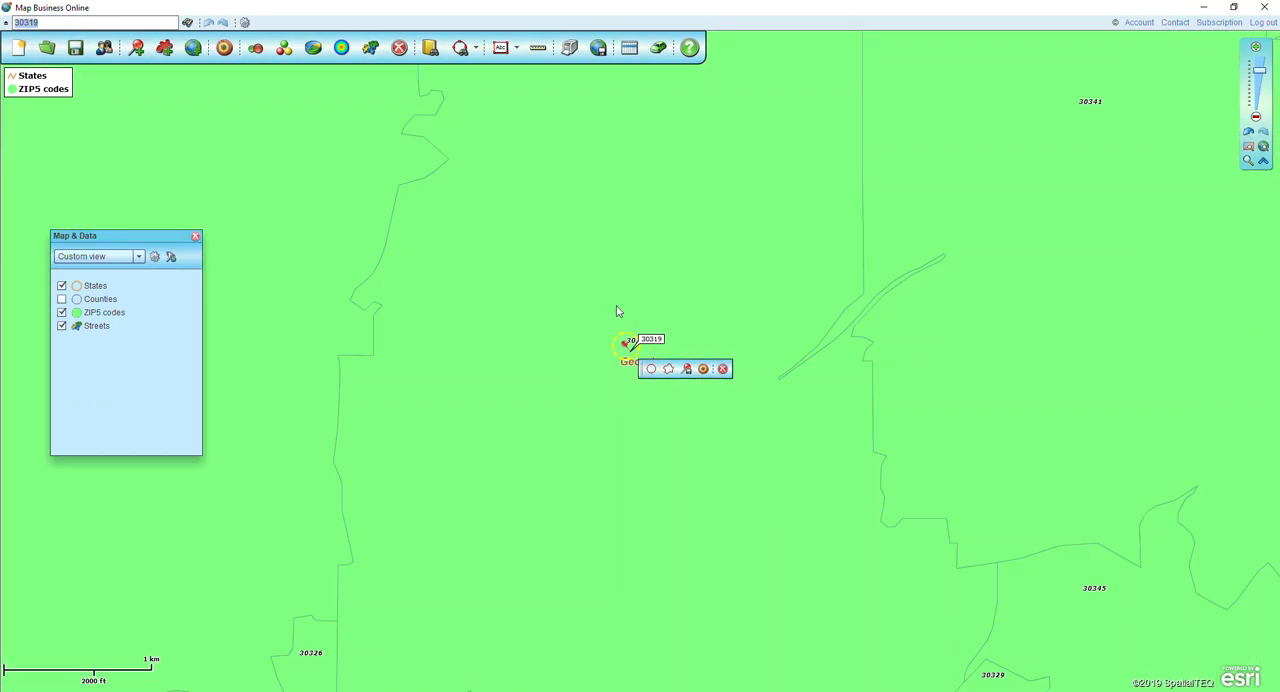
pyautogui.click(720, 372)
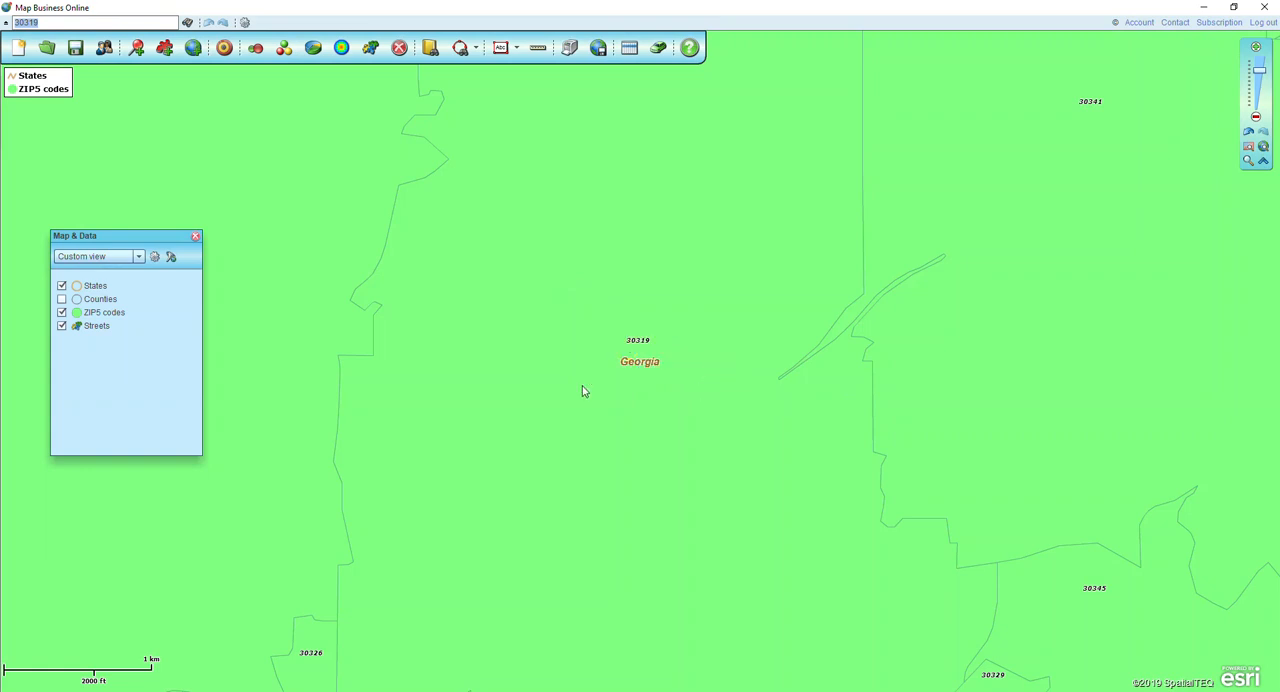
# - Set the ZIP5 codes layer's fill transparency to 80% and its outline color to black
pyautogui.moveTo(140, 317)
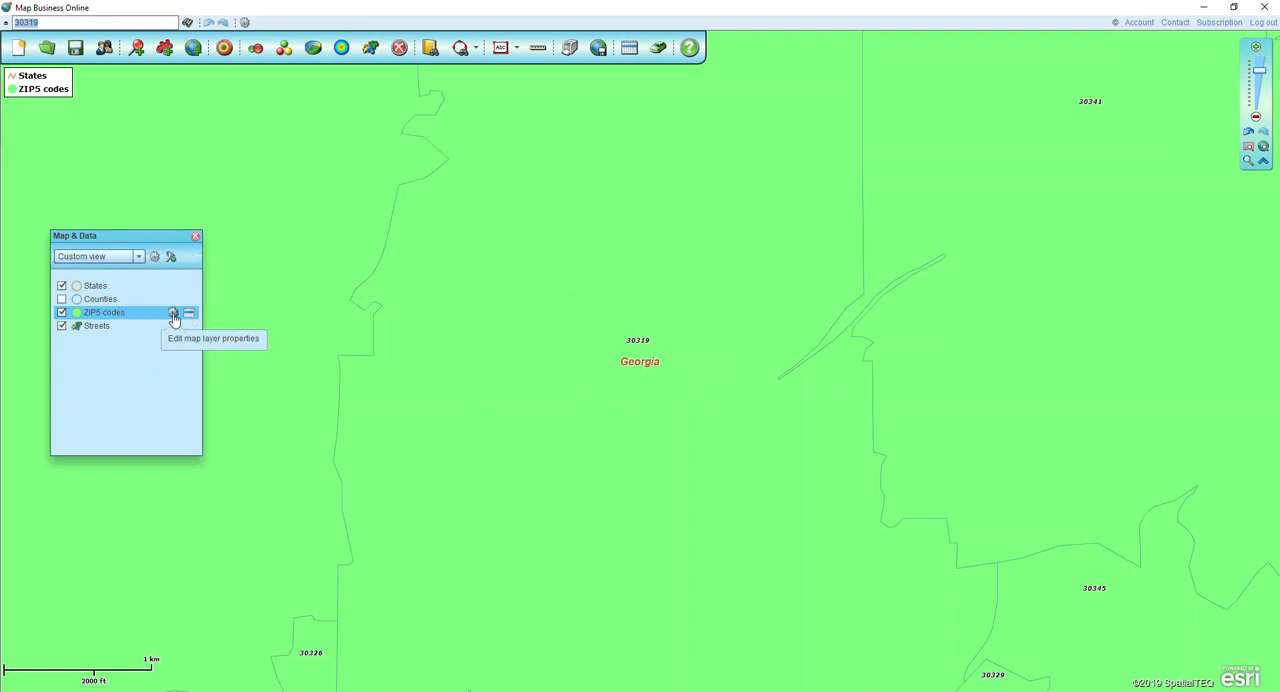
pyautogui.click(174, 315)
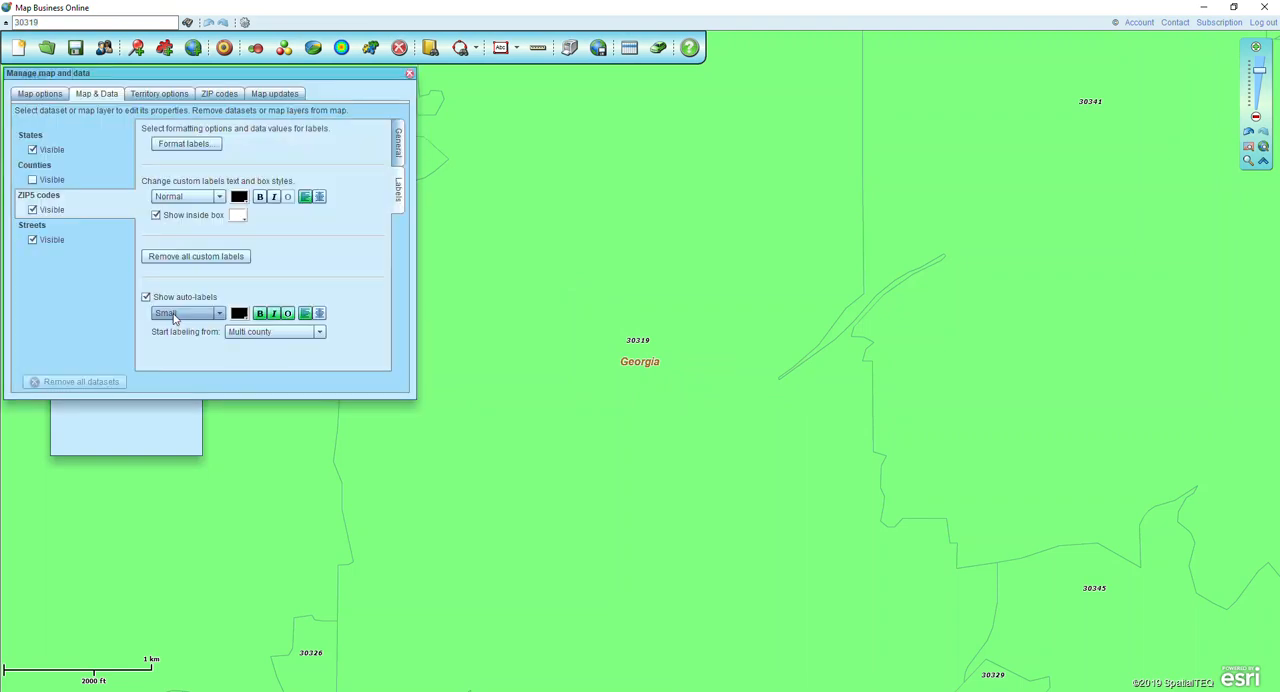
pyautogui.click(398, 146)
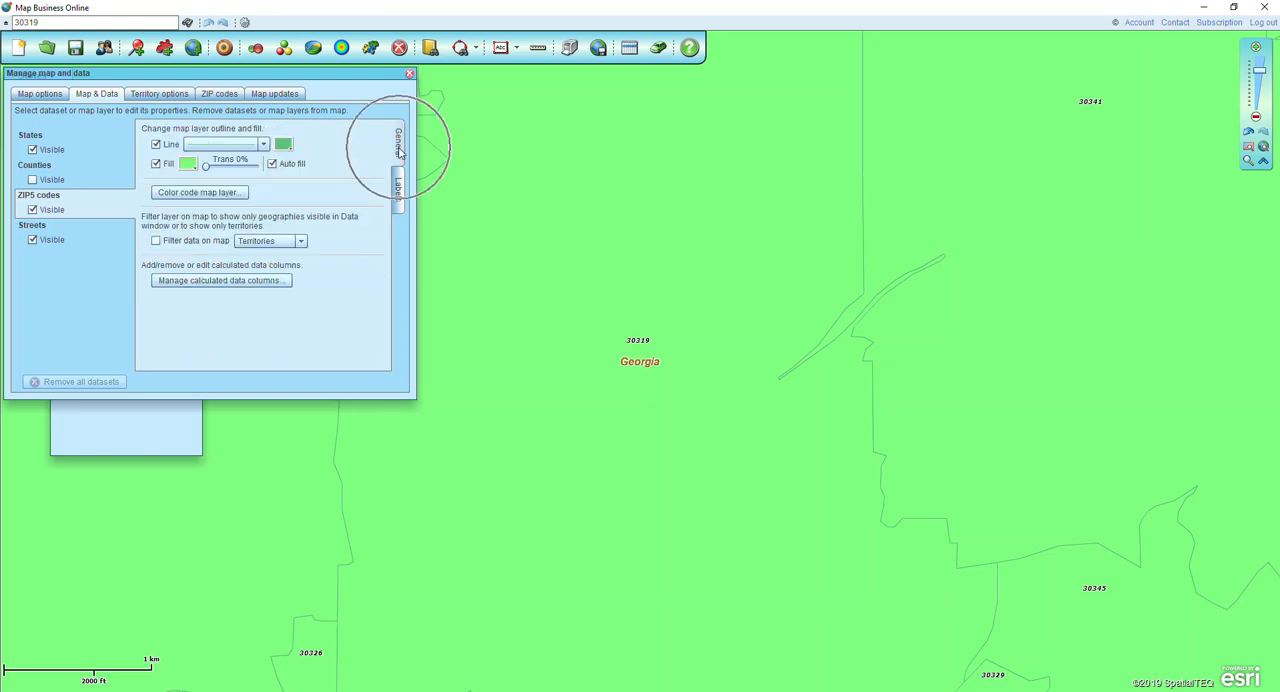
pyautogui.moveTo(206, 166); pyautogui.dragTo(211, 166)
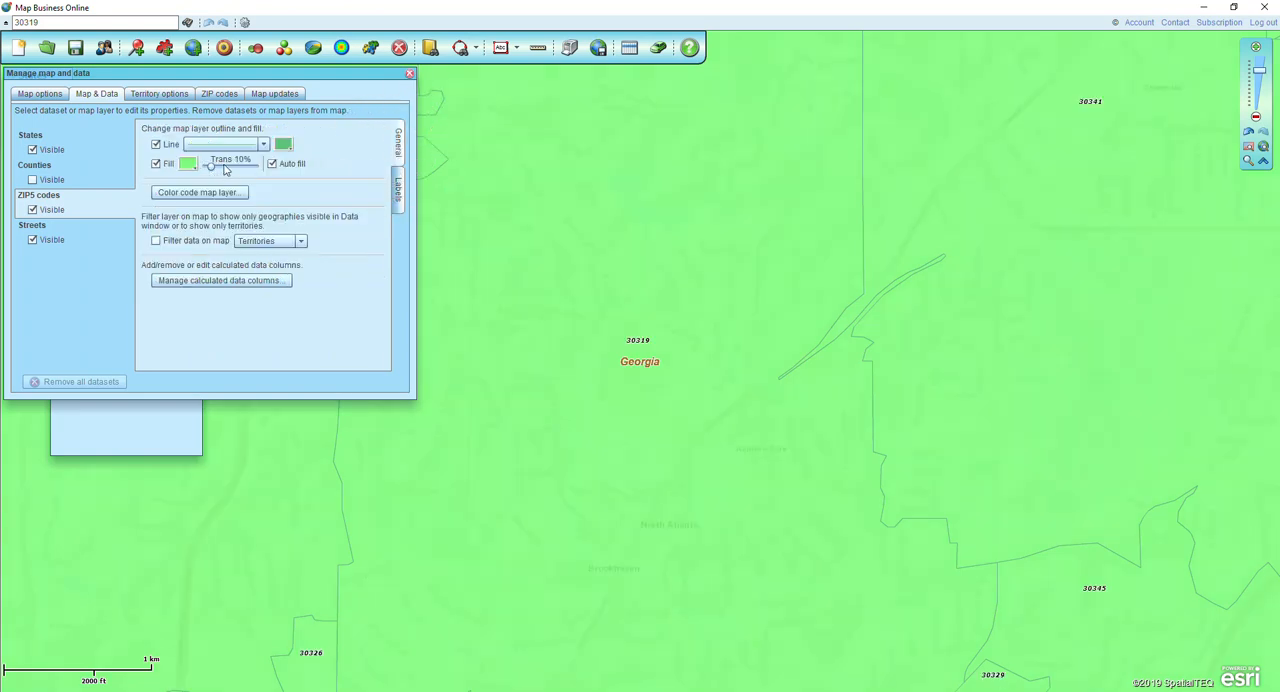
pyautogui.moveTo(211, 166); pyautogui.dragTo(252, 167)
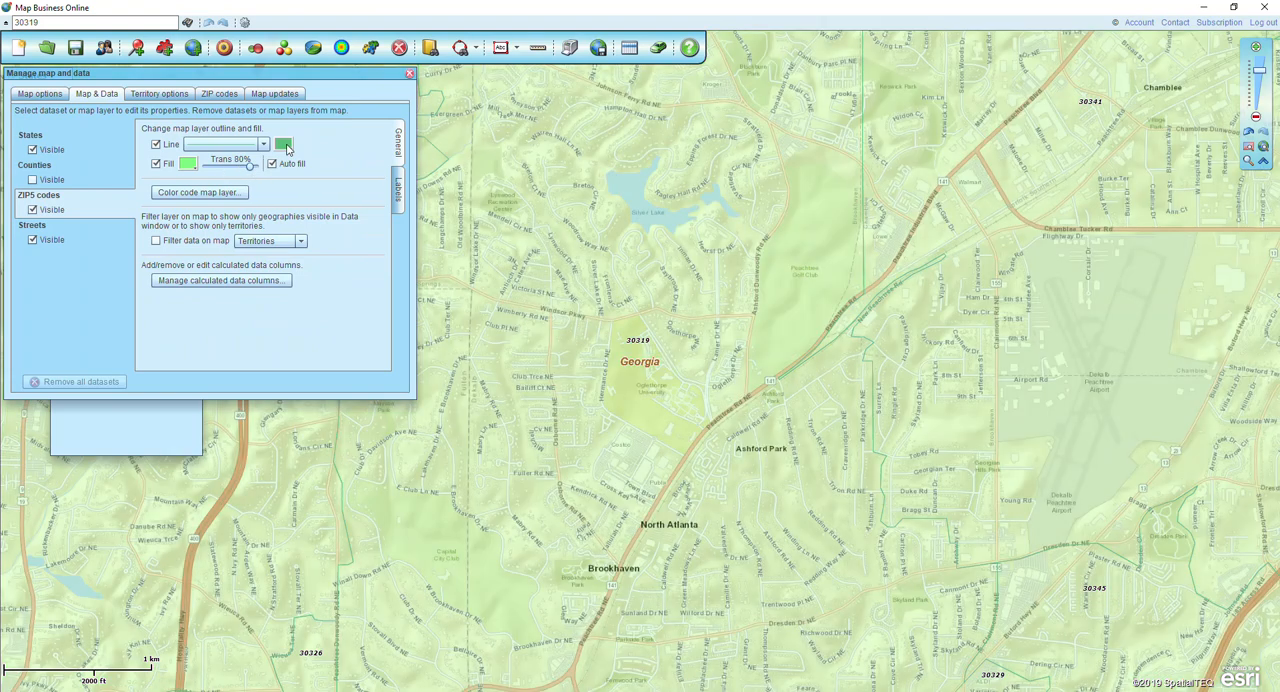
pyautogui.click(284, 146)
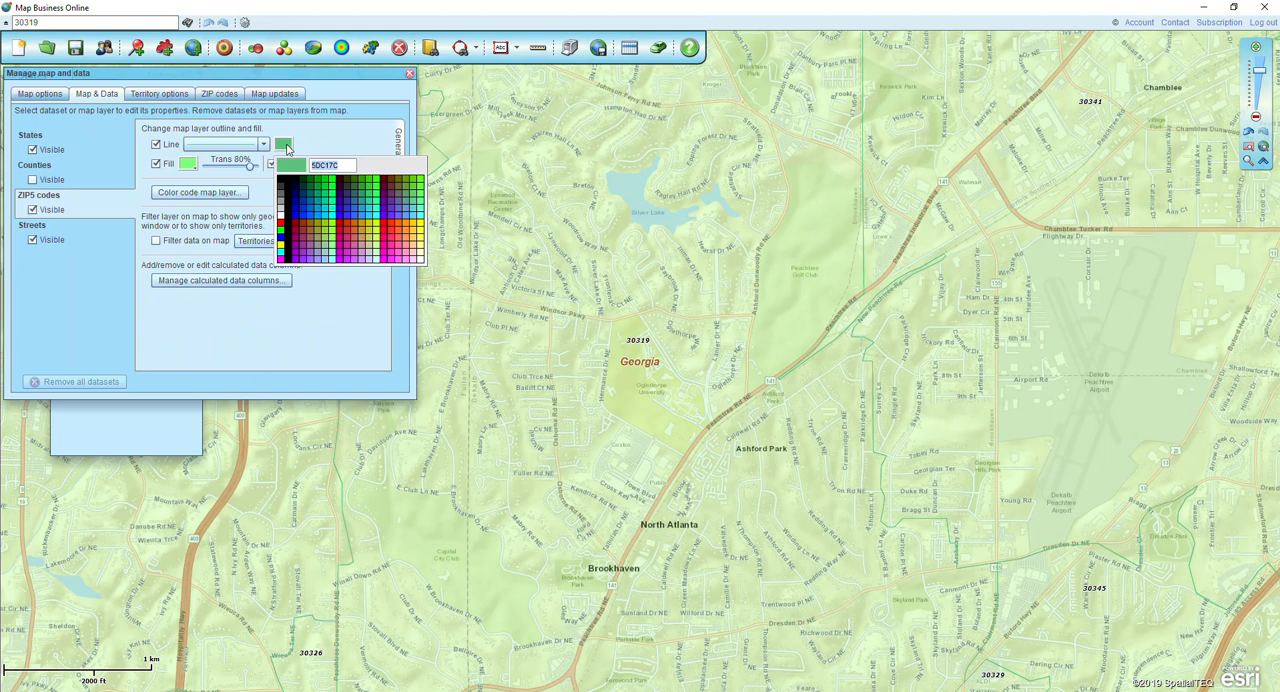
pyautogui.click(282, 181)
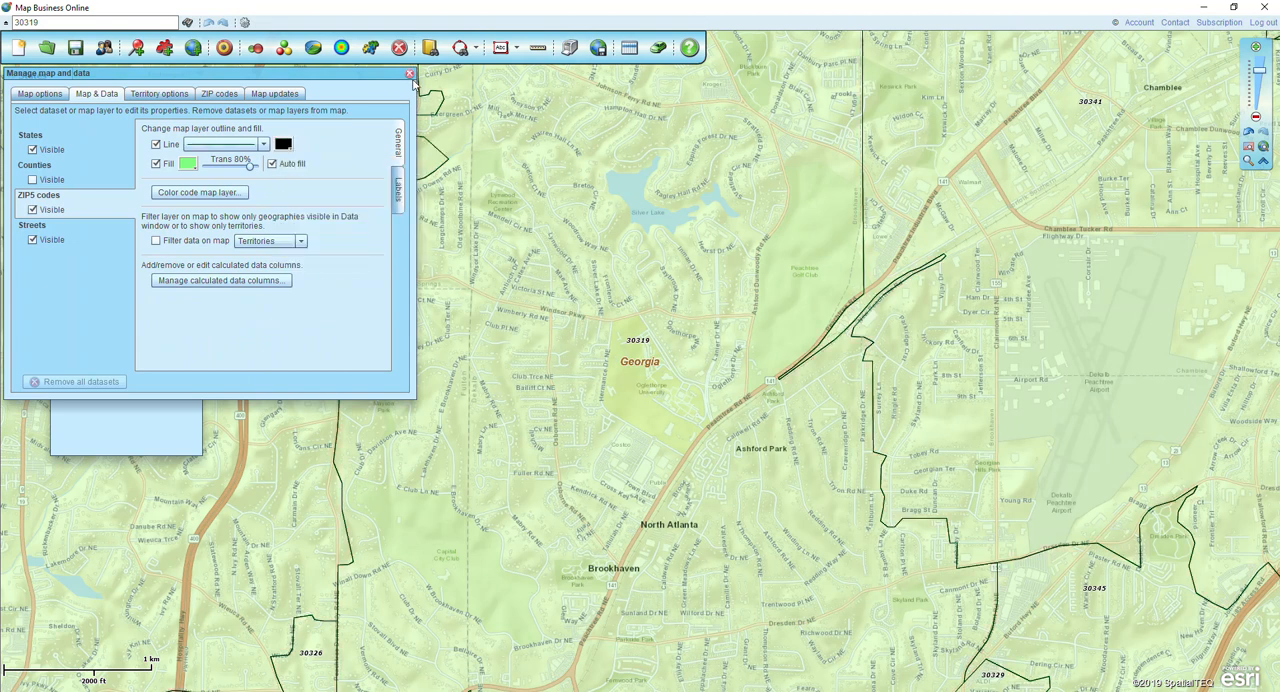
pyautogui.click(396, 202)
# - Choose the demographic column Population (2019) for the ZIP5 codes data table and place it directly after ZIP5 Code
pyautogui.click(628, 52)
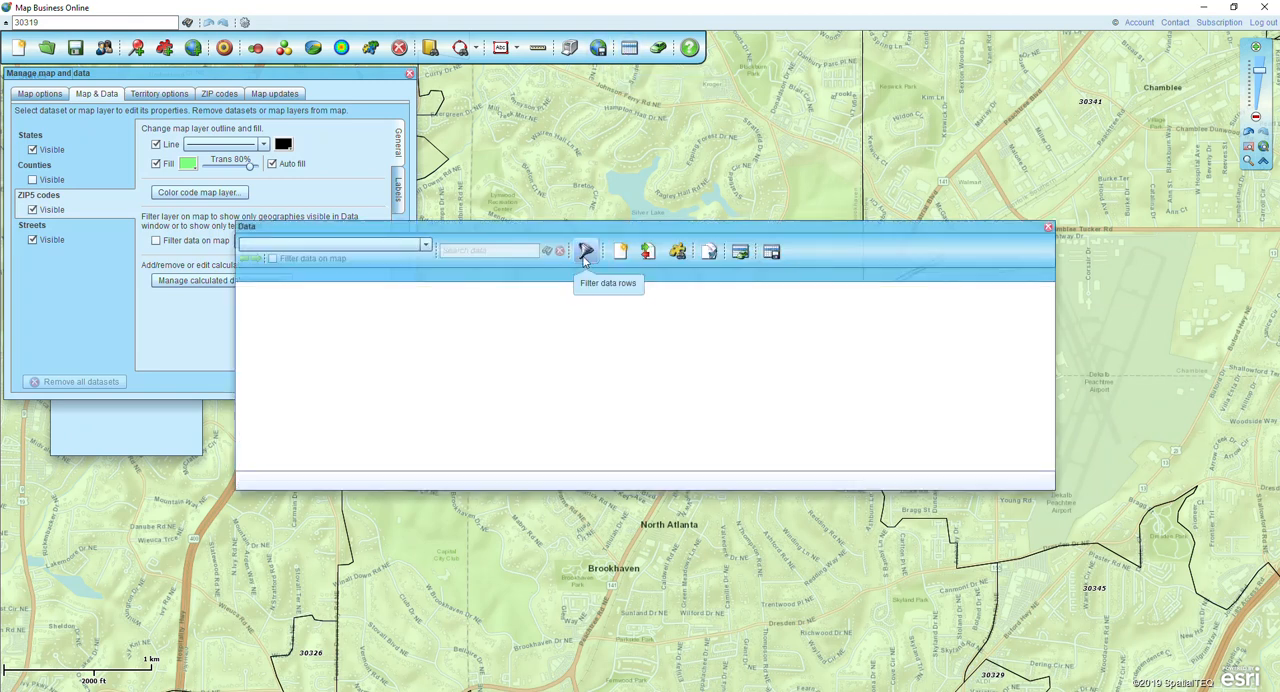
pyautogui.click(428, 246)
pyautogui.click(298, 278)
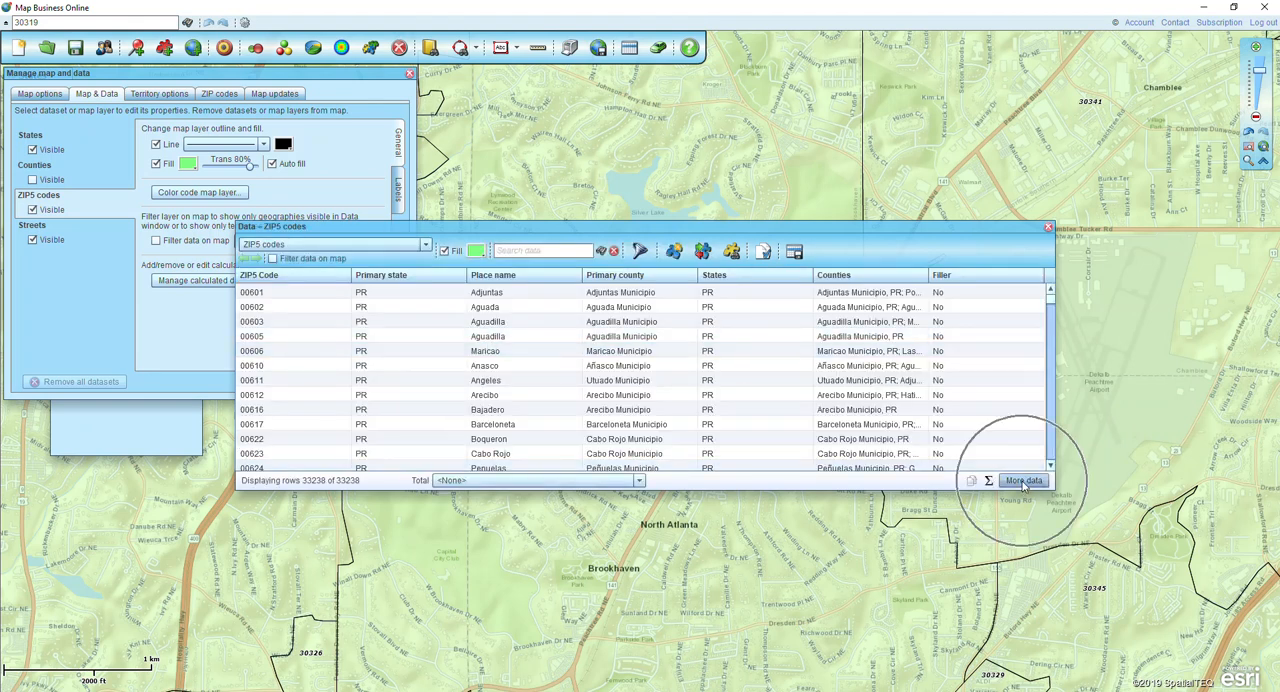
pyautogui.click(1022, 481)
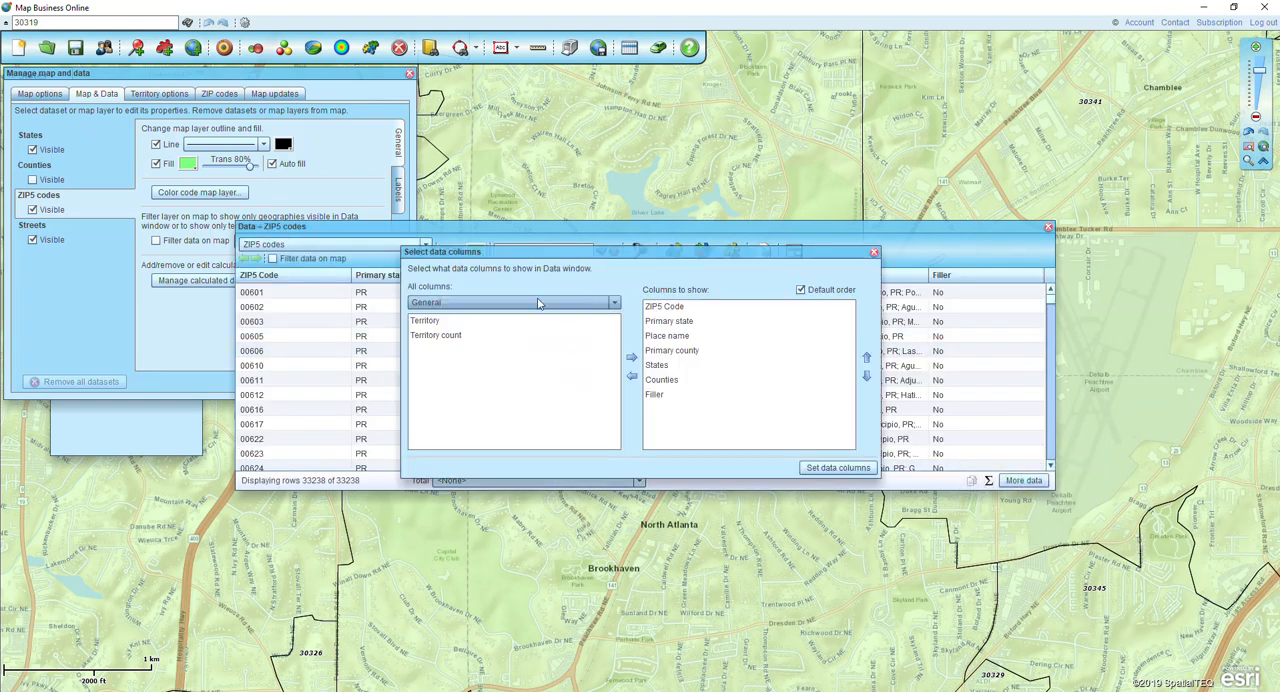
pyautogui.click(539, 304)
pyautogui.click(462, 335)
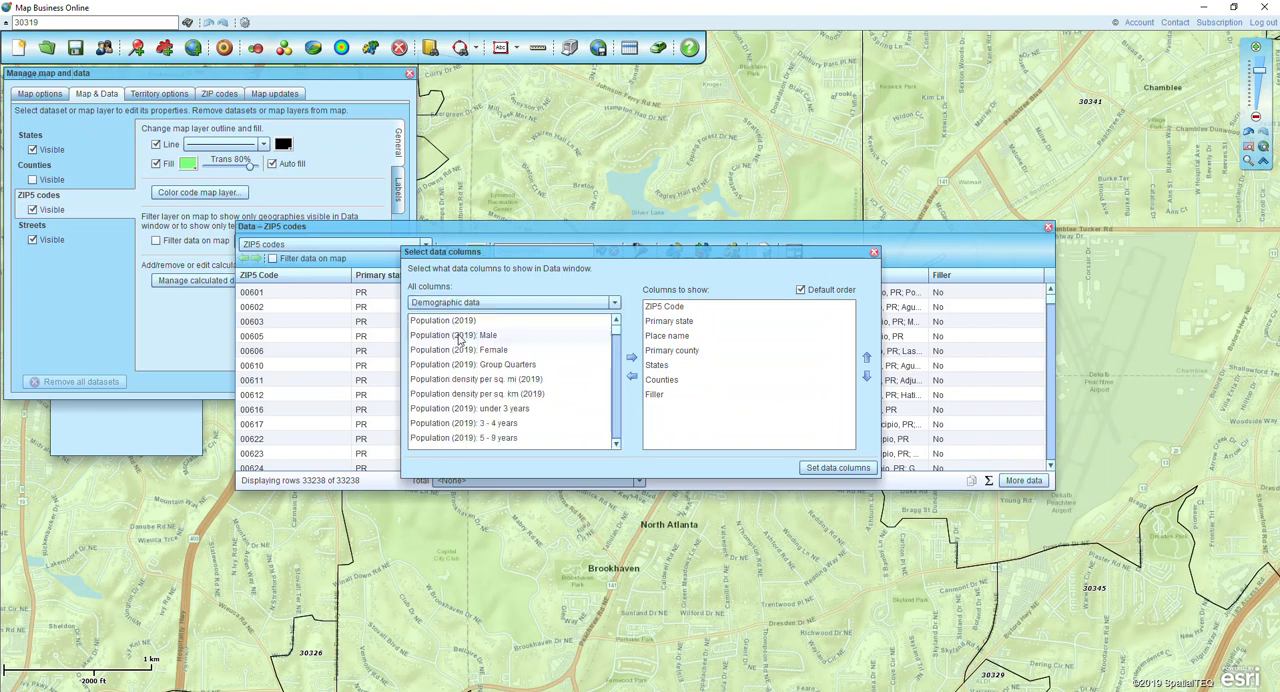
pyautogui.click(472, 328)
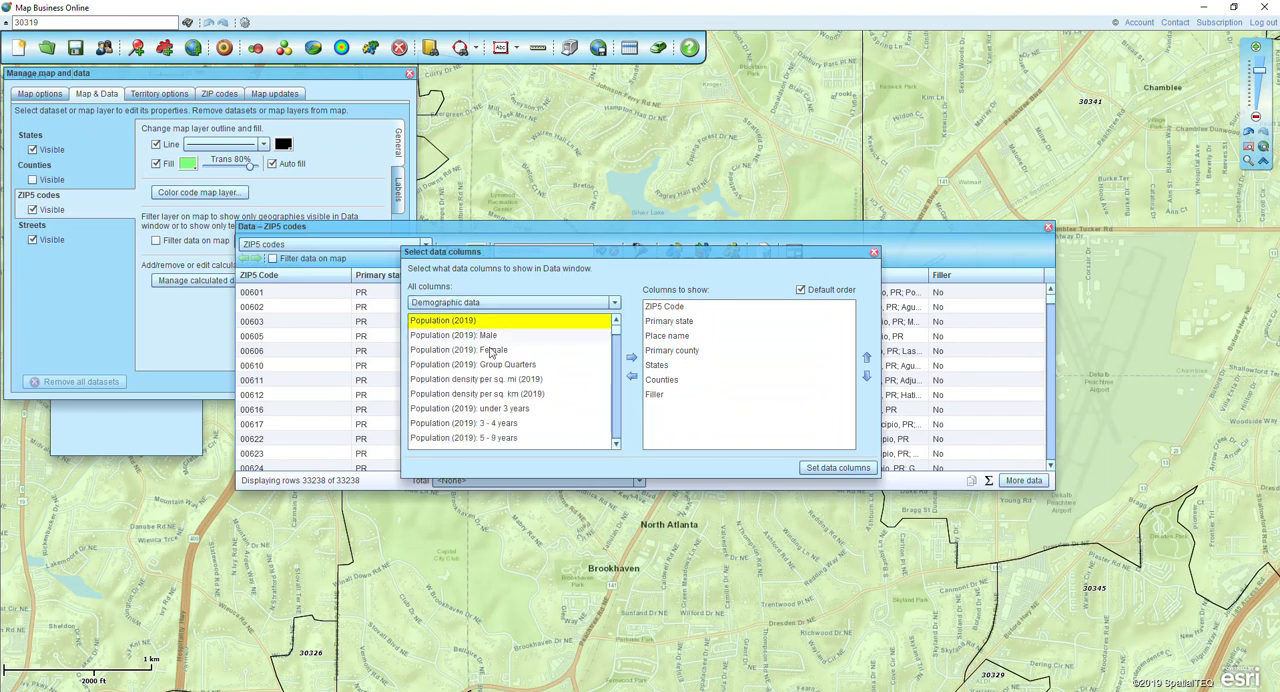
pyautogui.click(631, 357)
pyautogui.click(866, 358)
pyautogui.click(866, 358)
pyautogui.click(866, 358)
pyautogui.click(866, 358)
pyautogui.click(866, 358)
pyautogui.click(866, 358)
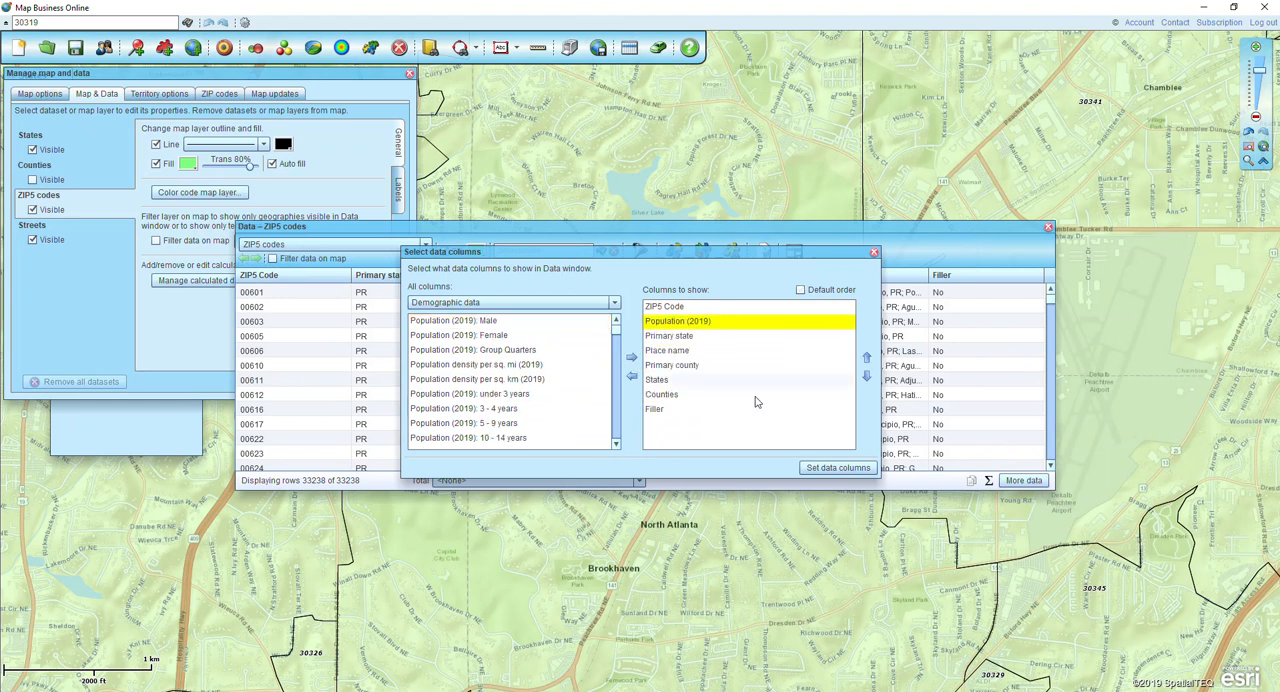
# - Examine the available Population (2019) age-group columns from 65 years upward, and discard the column selection
pyautogui.click(615, 445)
pyautogui.click(615, 446)
pyautogui.click(616, 448)
pyautogui.click(616, 448)
pyautogui.click(616, 448)
pyautogui.click(616, 448)
pyautogui.click(616, 448)
pyautogui.click(616, 448)
pyautogui.click(616, 448)
pyautogui.click(616, 448)
pyautogui.click(616, 448)
pyautogui.click(616, 448)
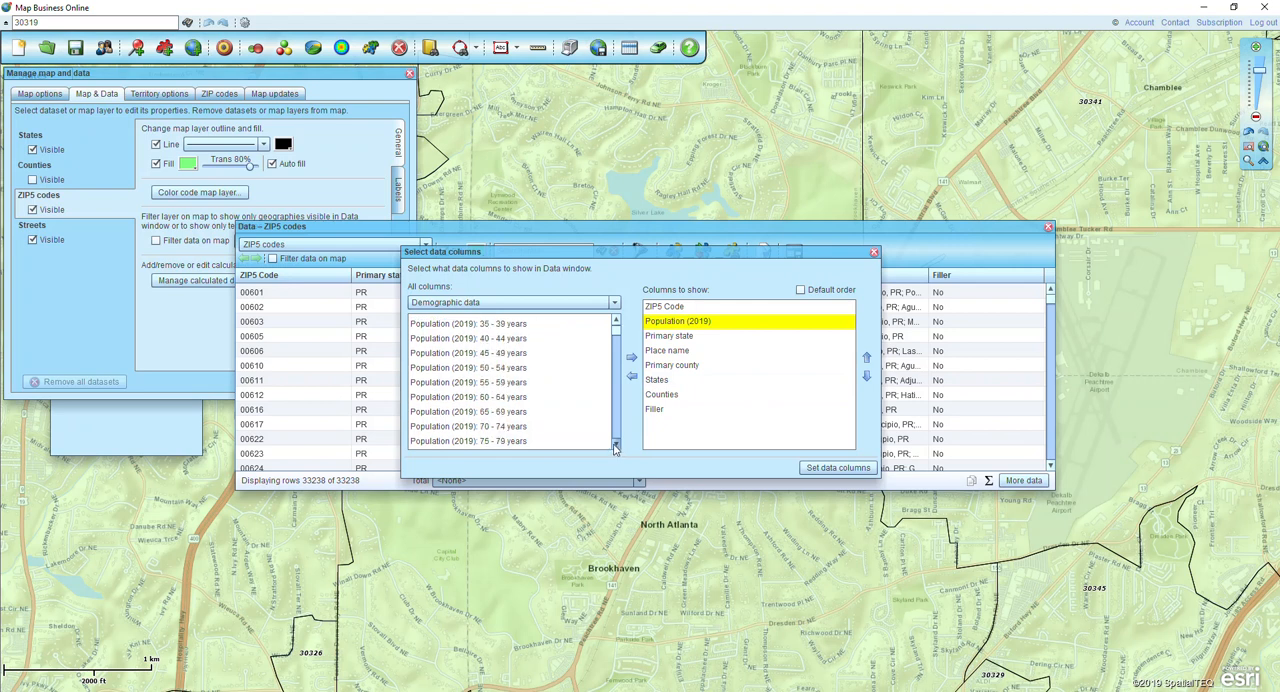
pyautogui.click(617, 448)
pyautogui.click(617, 448)
pyautogui.click(500, 383)
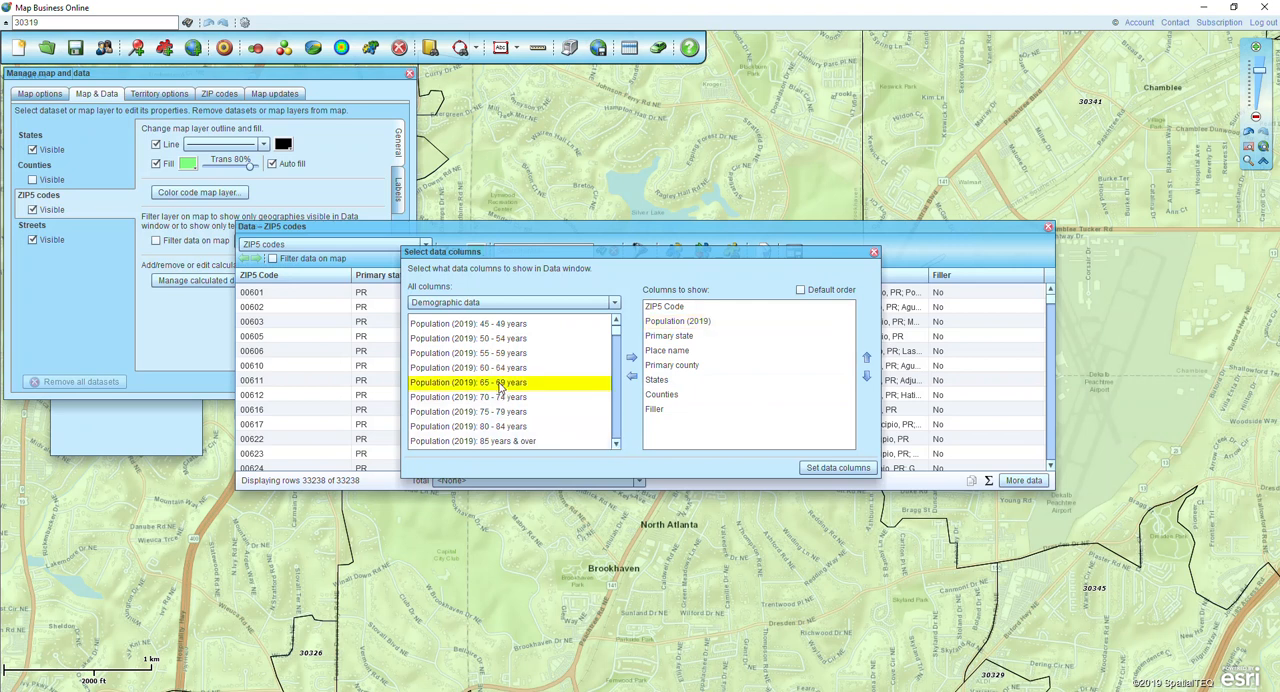
pyautogui.click(500, 397)
pyautogui.click(498, 412)
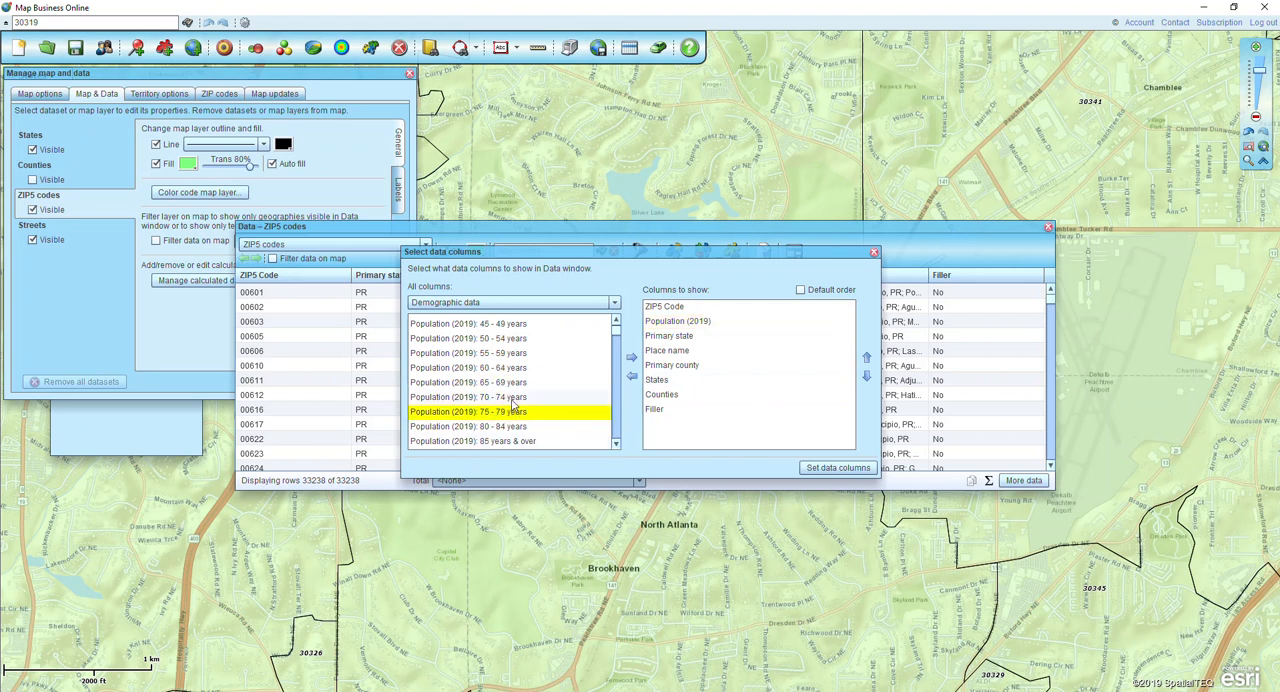
pyautogui.press('Up')
pyautogui.press('Up')
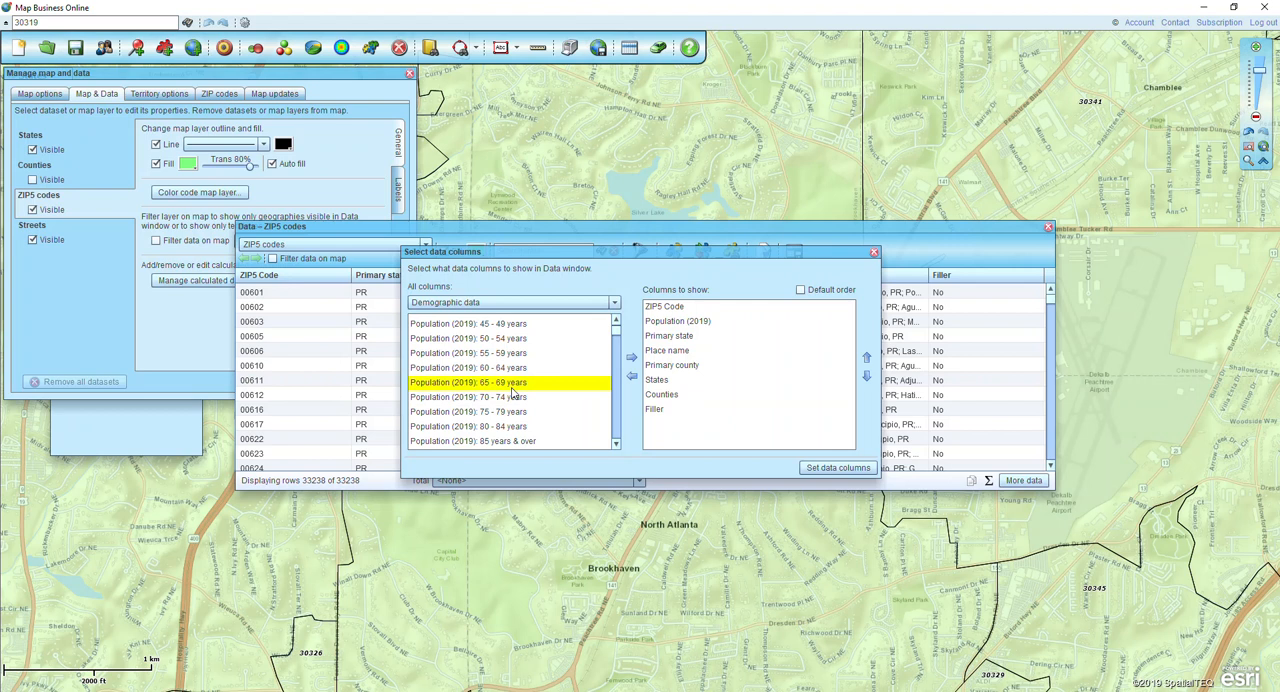
pyautogui.click(874, 253)
pyautogui.click(1047, 227)
pyautogui.click(363, 180)
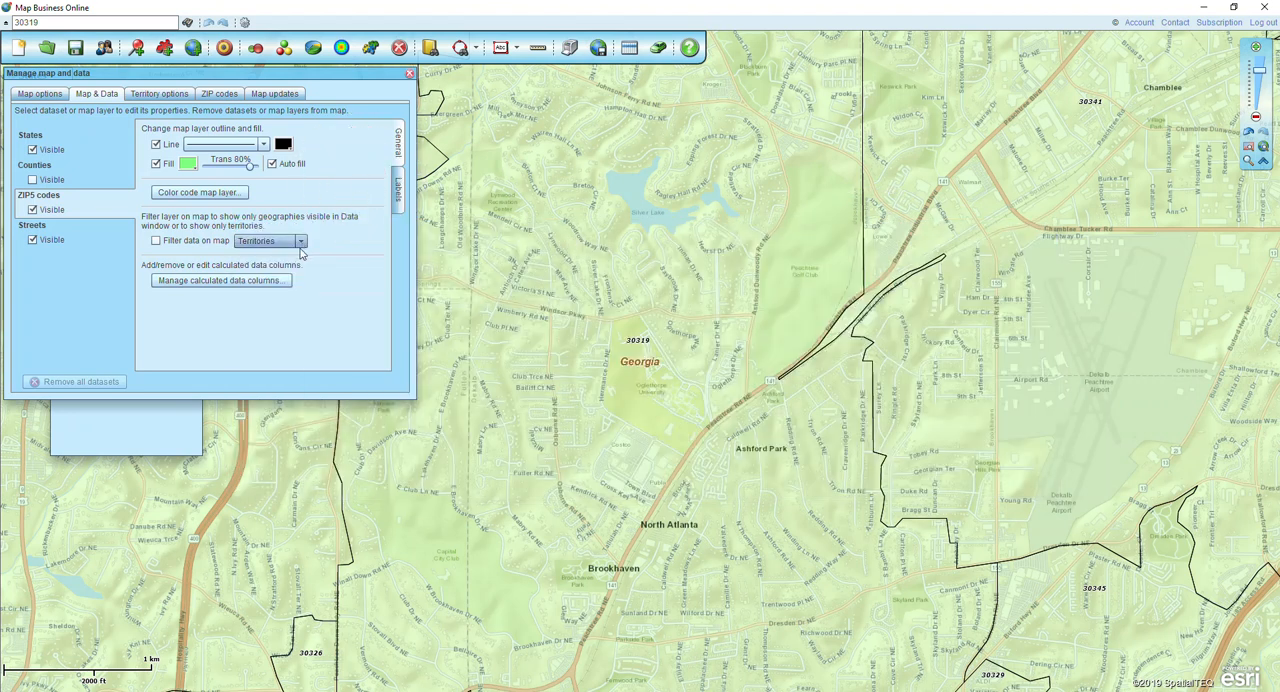
# - Start a calculated ZIP5 codes data column that sums the five Population (2019) age groups from 65 - 69 years to 85 years & over
pyautogui.click(179, 287)
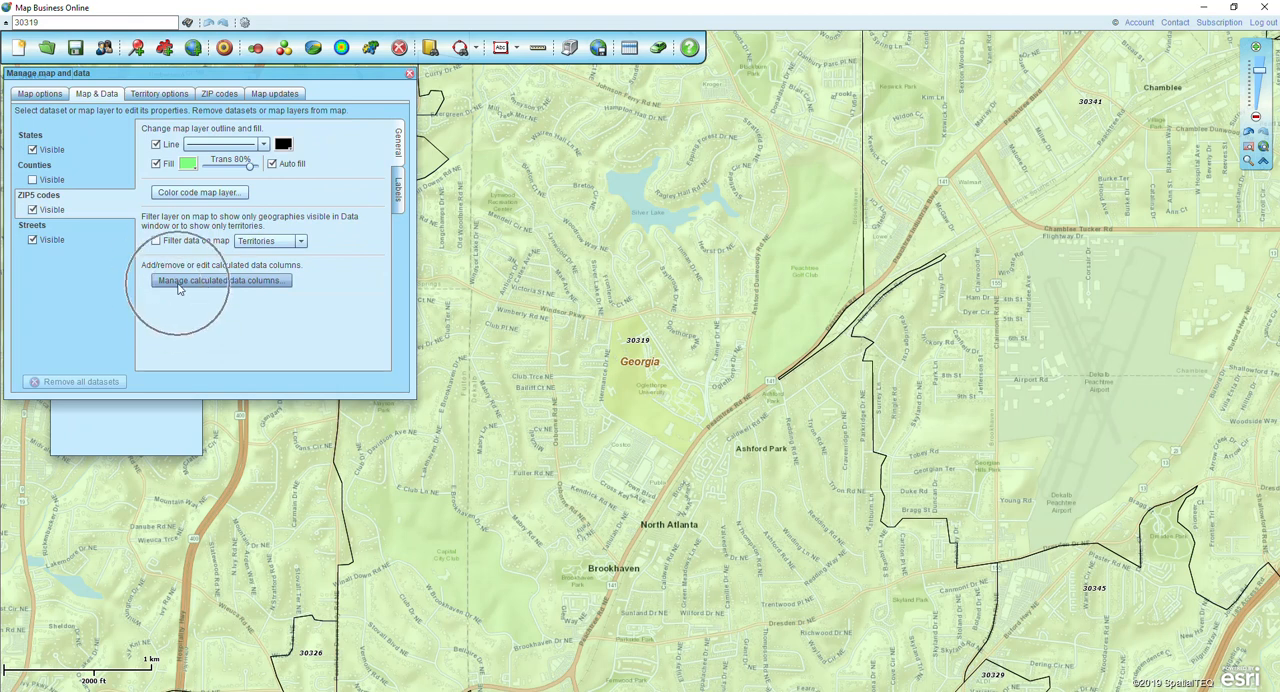
pyautogui.click(186, 284)
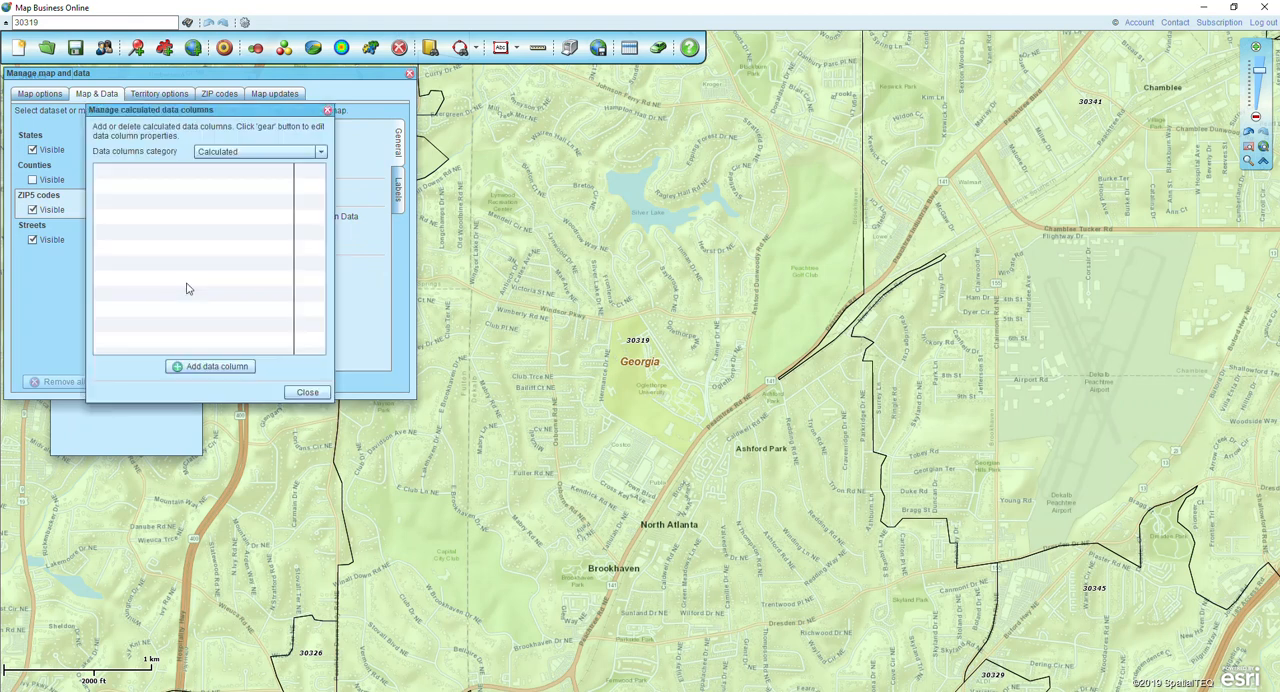
pyautogui.click(193, 366)
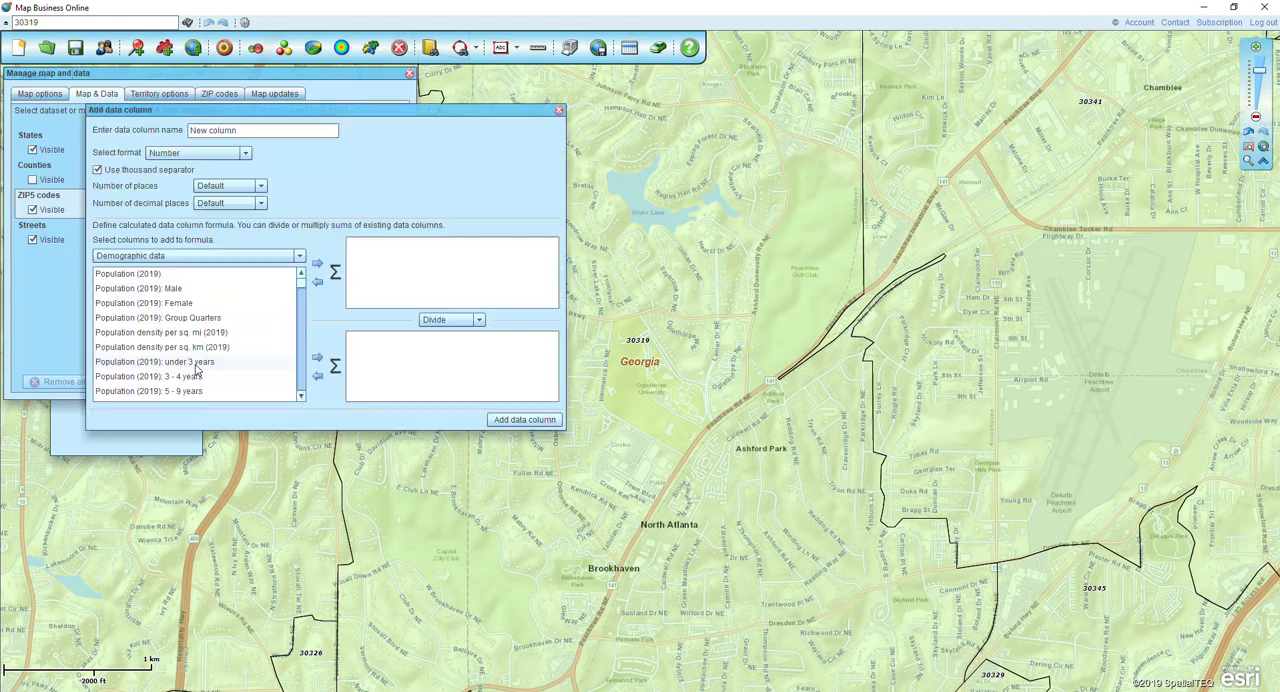
pyautogui.scroll(-5, 300, 400)
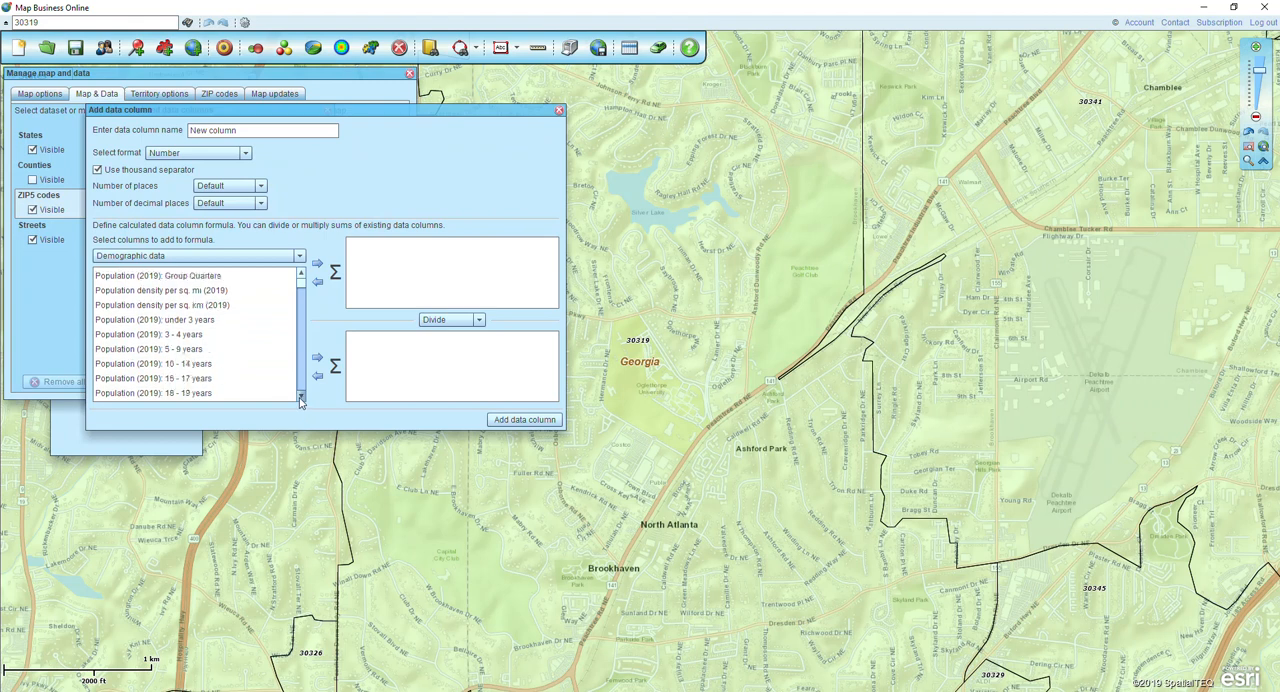
pyautogui.scroll(-3, 300, 400)
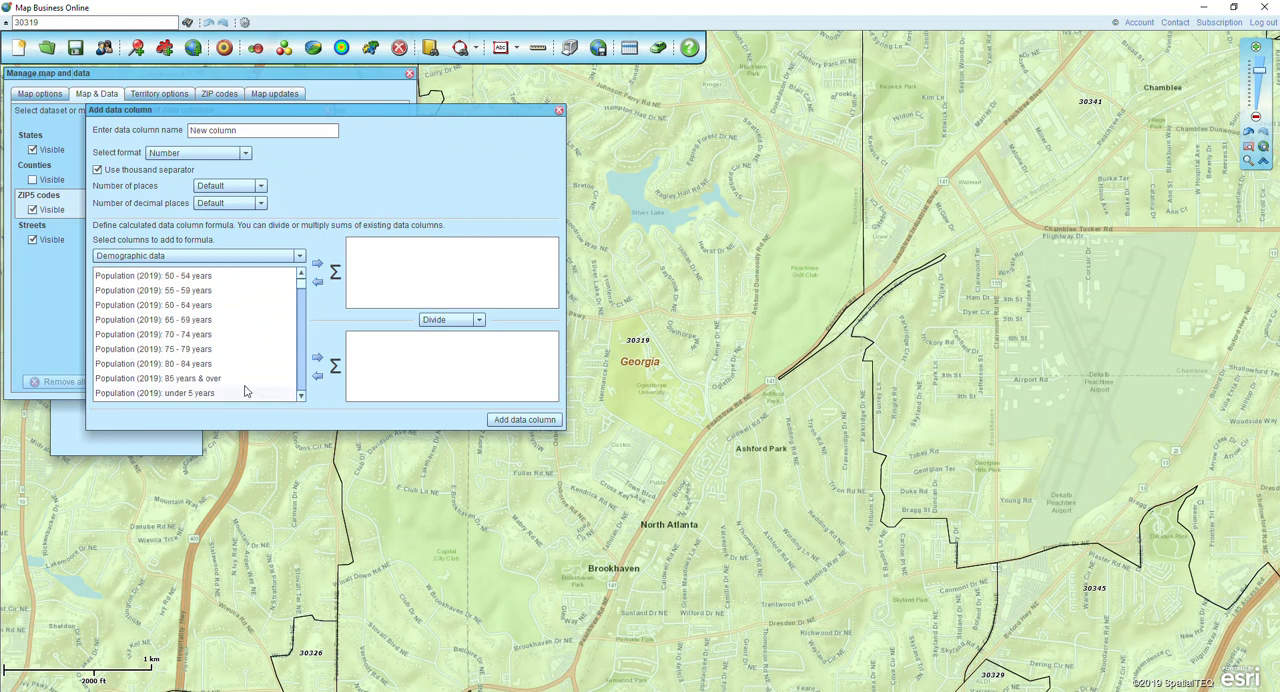
pyautogui.click(166, 322)
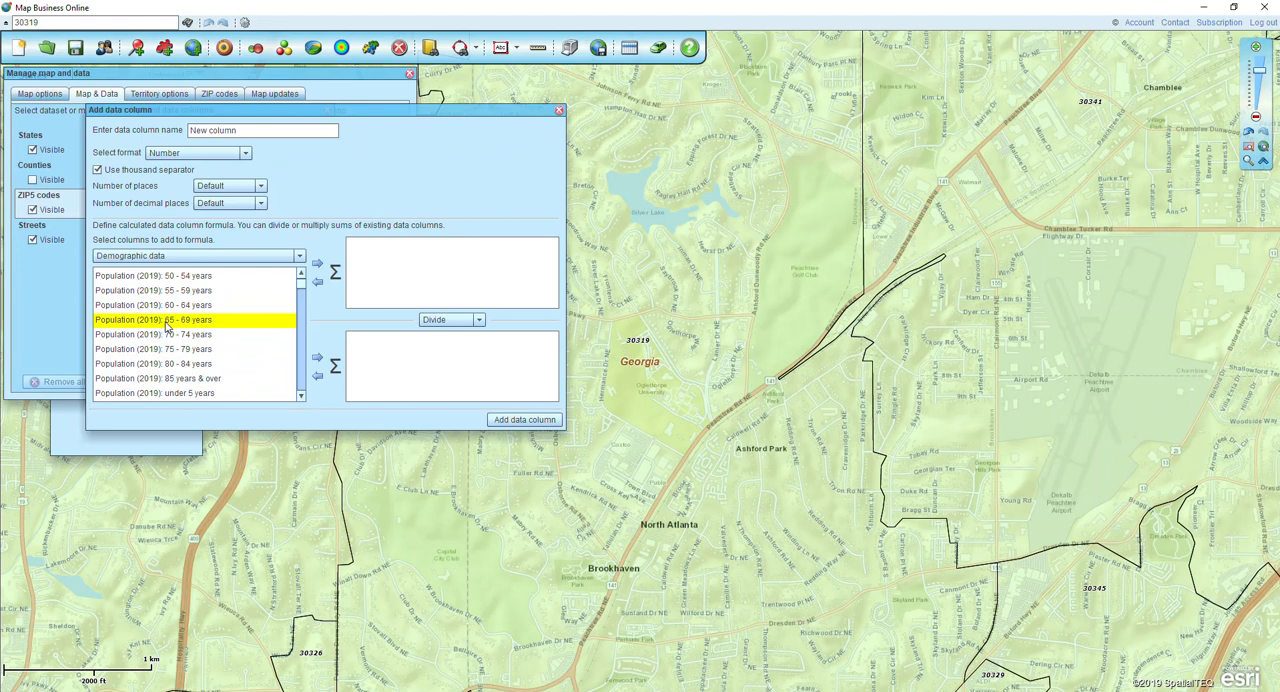
pyautogui.hotkey('shift', 'Down')
pyautogui.hotkey('shift', 'Down')
pyautogui.hotkey('shift', 'Down')
pyautogui.hotkey('shift', 'Down')
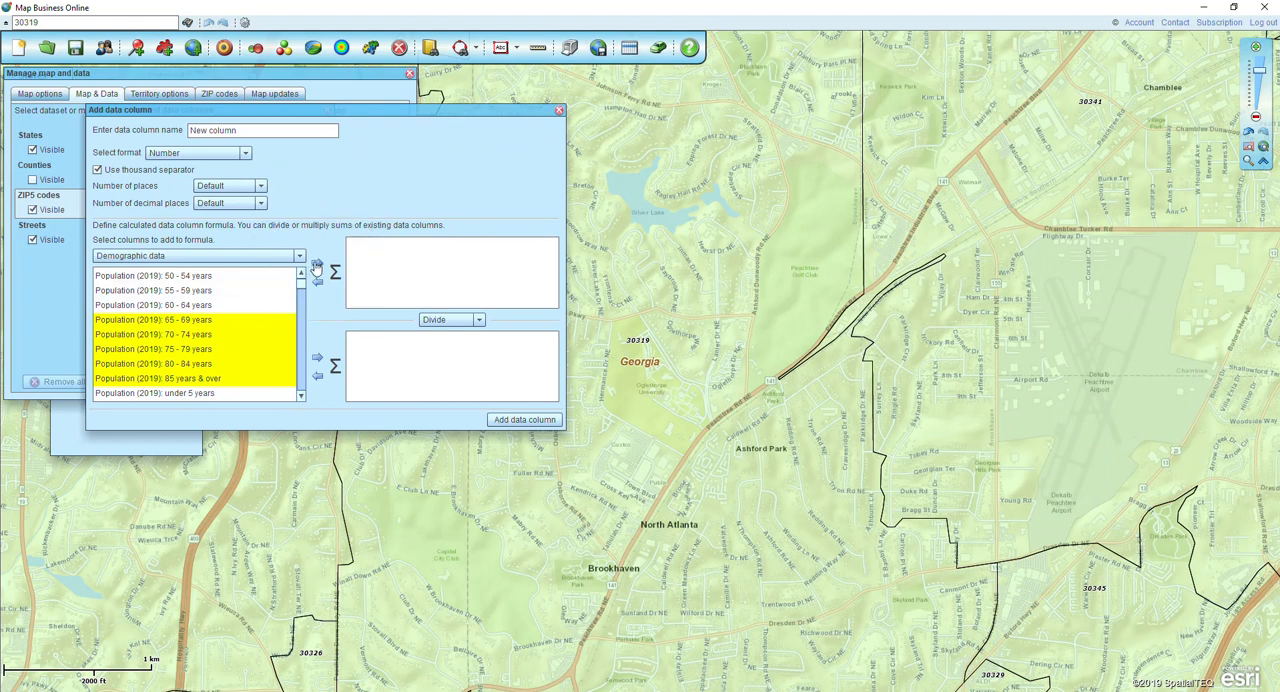
pyautogui.click(316, 266)
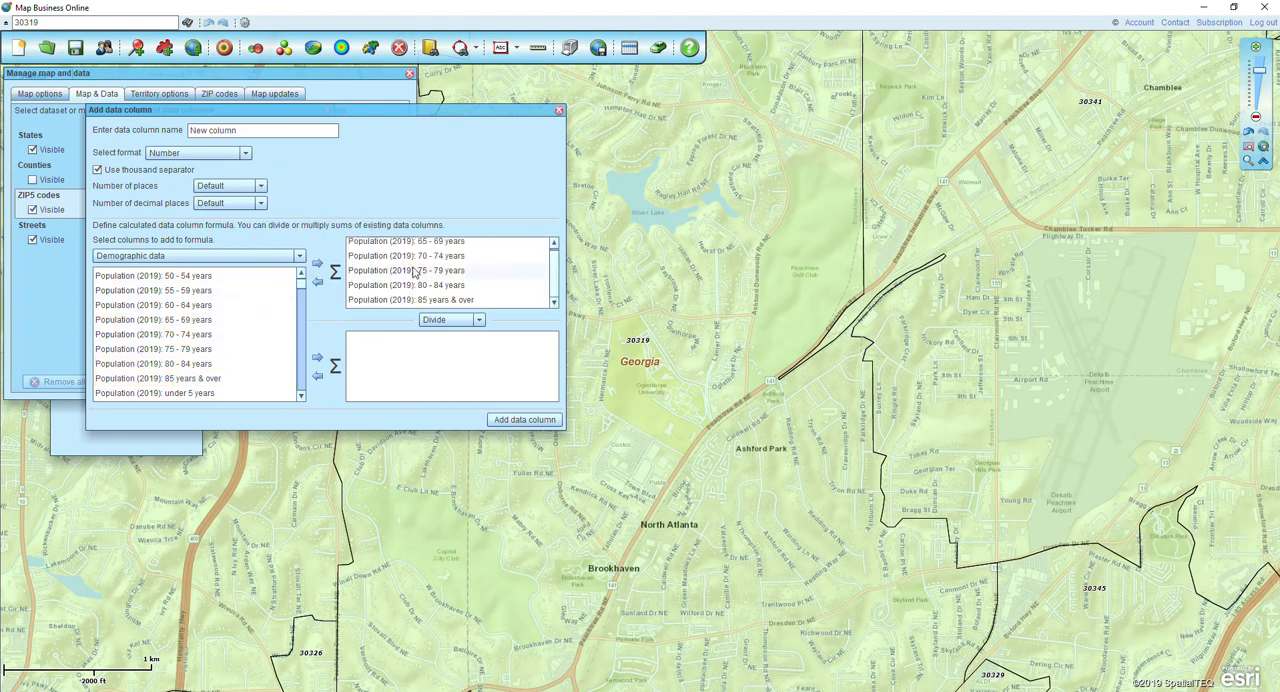
# - Name the calculated column "Pop over 65:" and add it to the ZIP5 codes layer
pyautogui.tripleClick(253, 133)
pyautogui.write('Pop over 65')
pyautogui.click(514, 419)
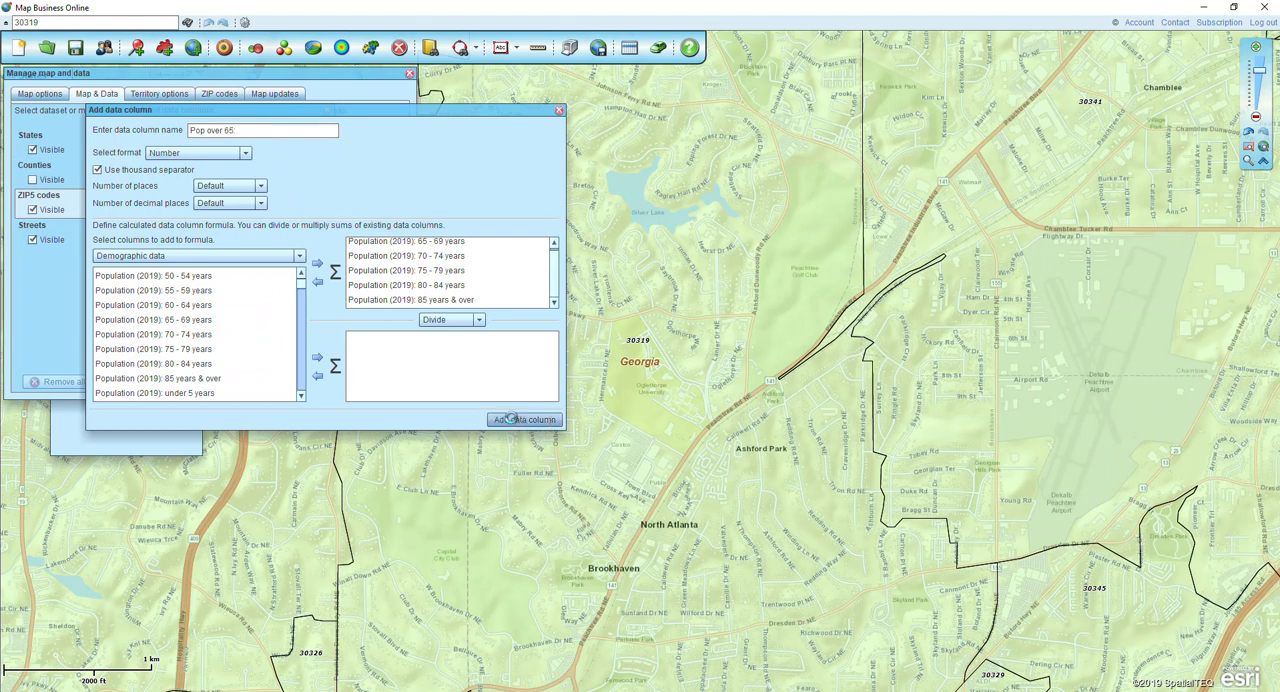
pyautogui.click(158, 176)
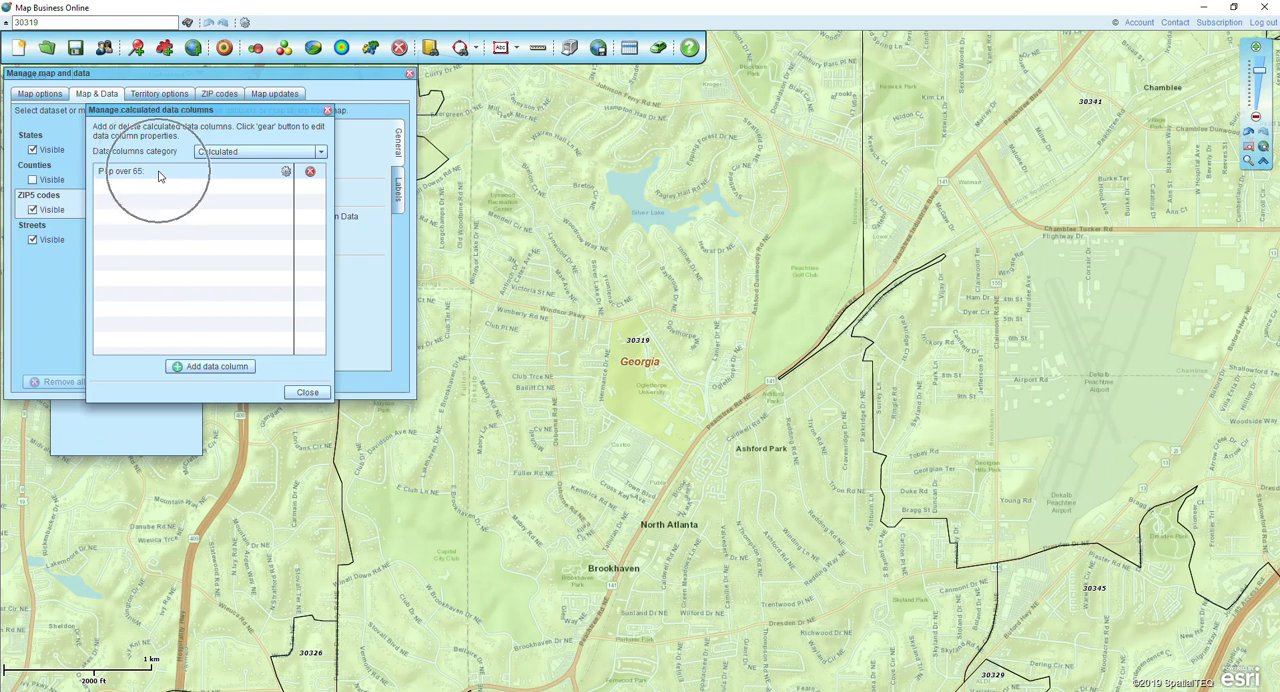
# - Finish managing the calculated columns and set the ZIP5 codes auto-labels to the Large text size
pyautogui.click(307, 392)
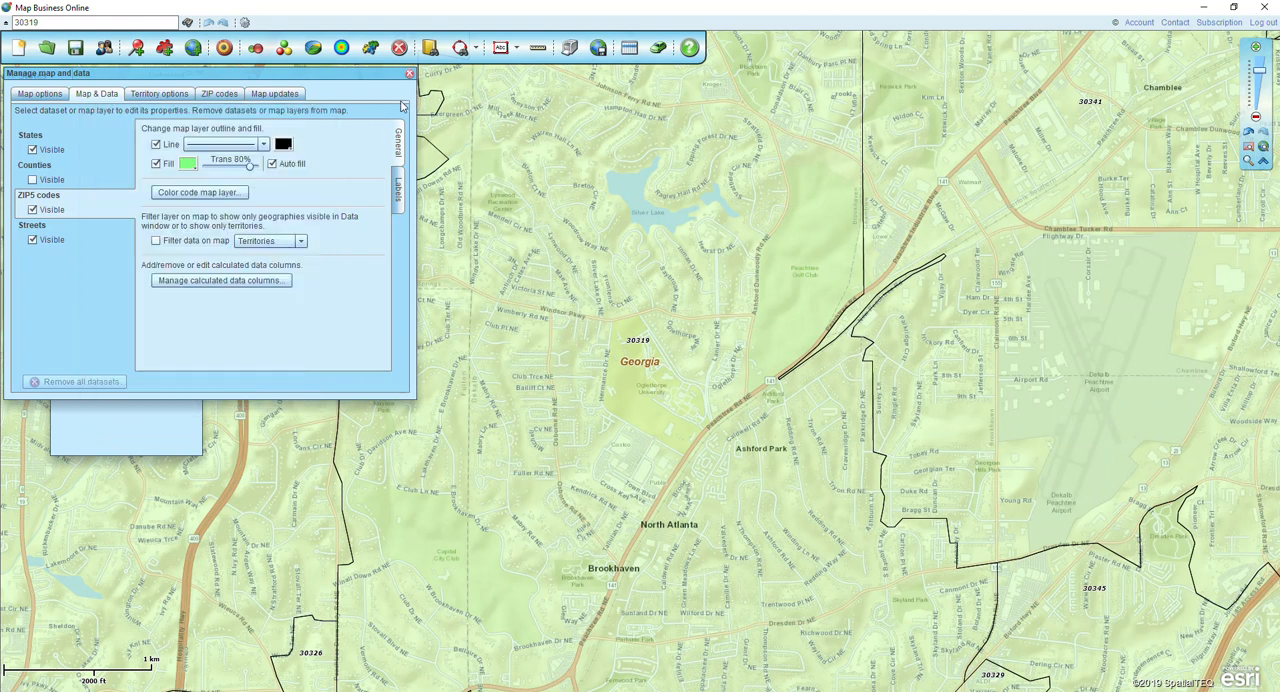
pyautogui.click(396, 197)
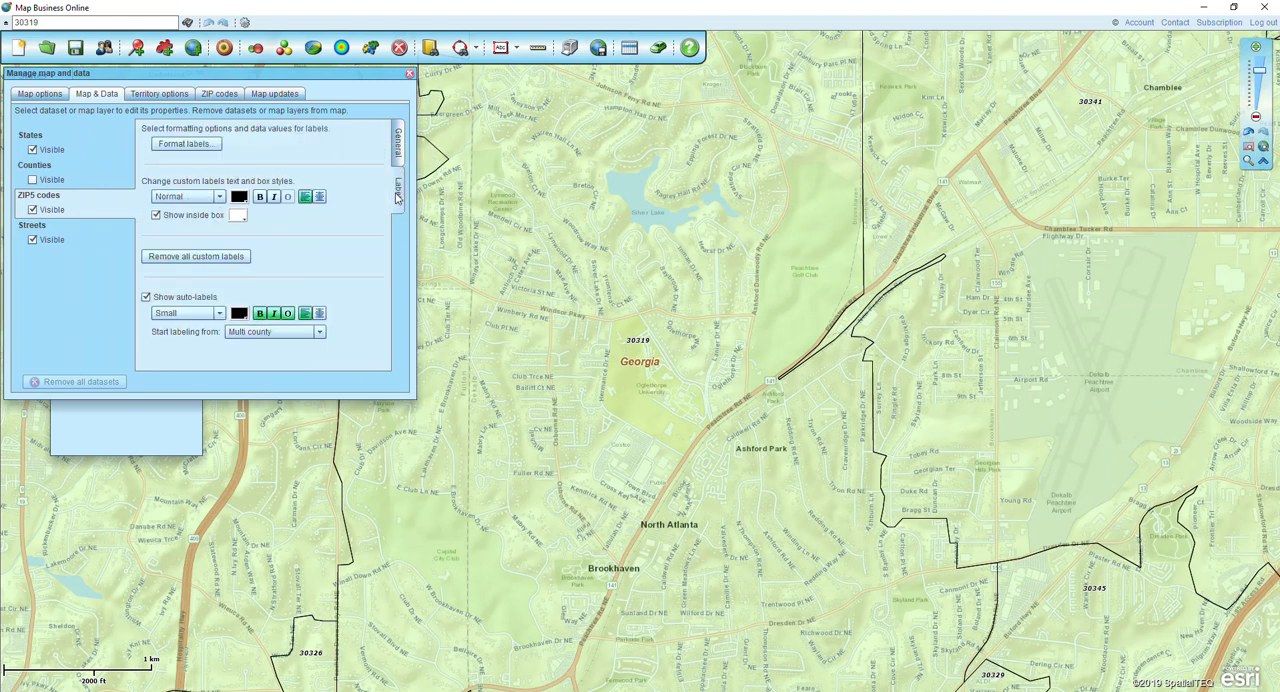
pyautogui.click(191, 316)
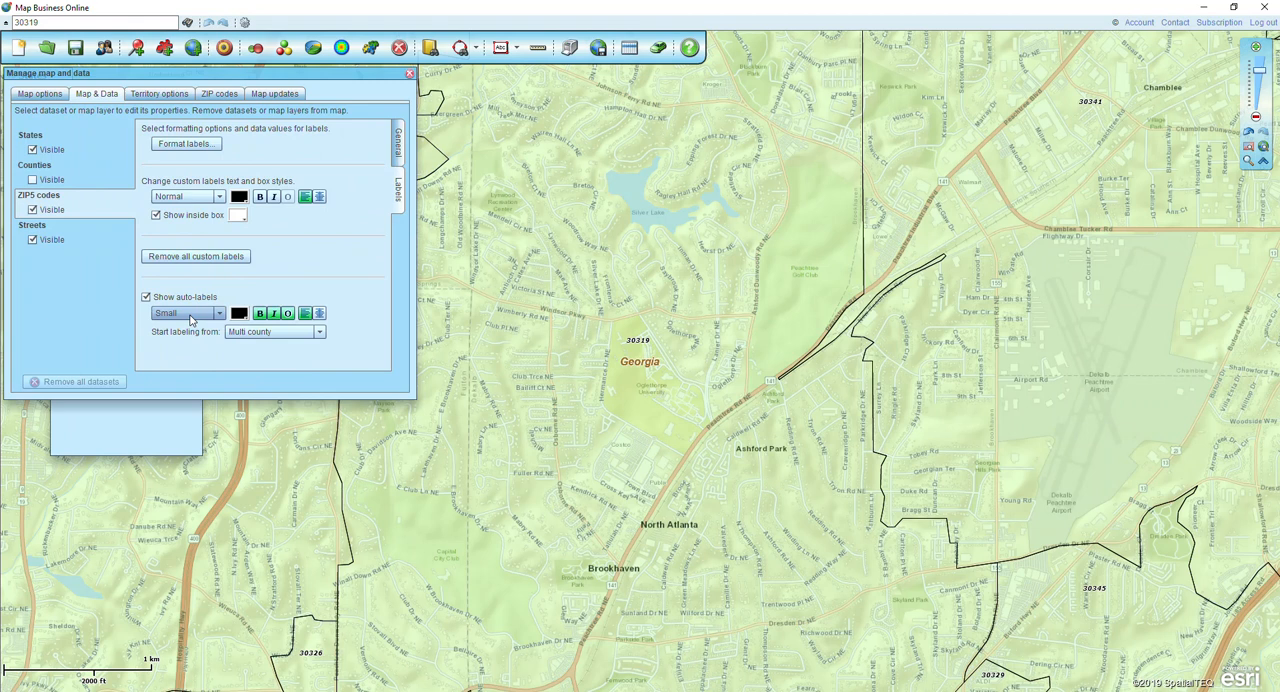
pyautogui.click(191, 316)
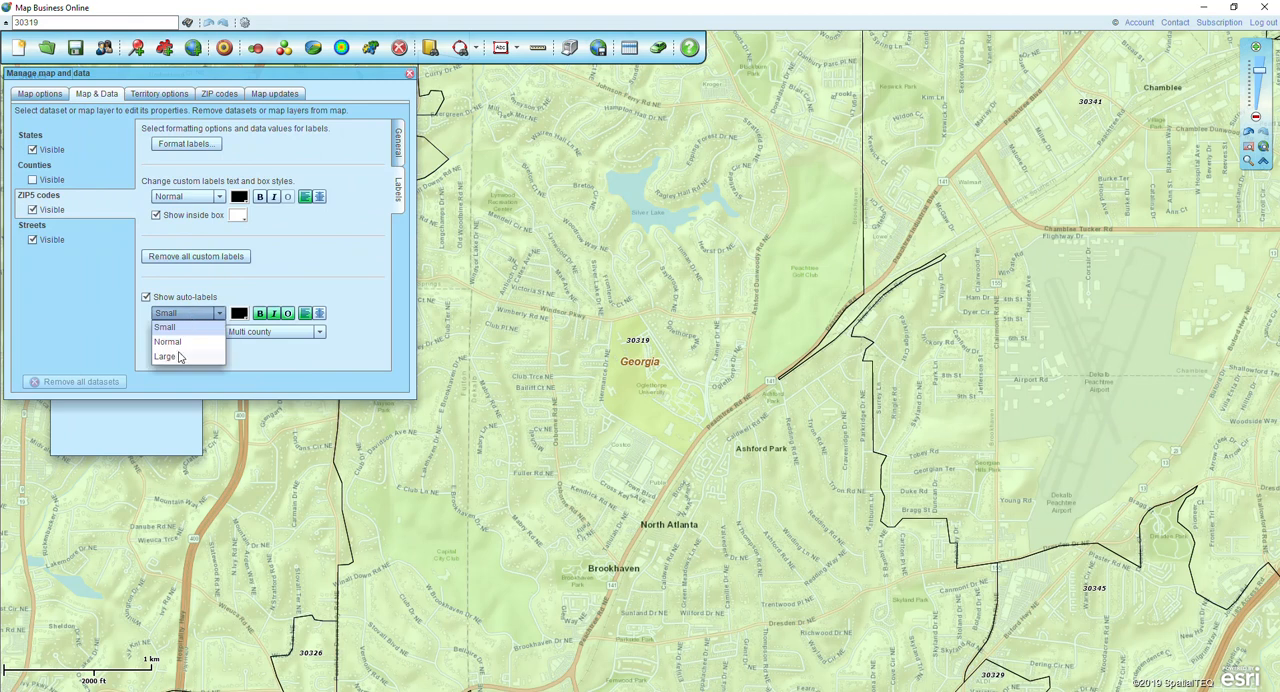
pyautogui.click(180, 356)
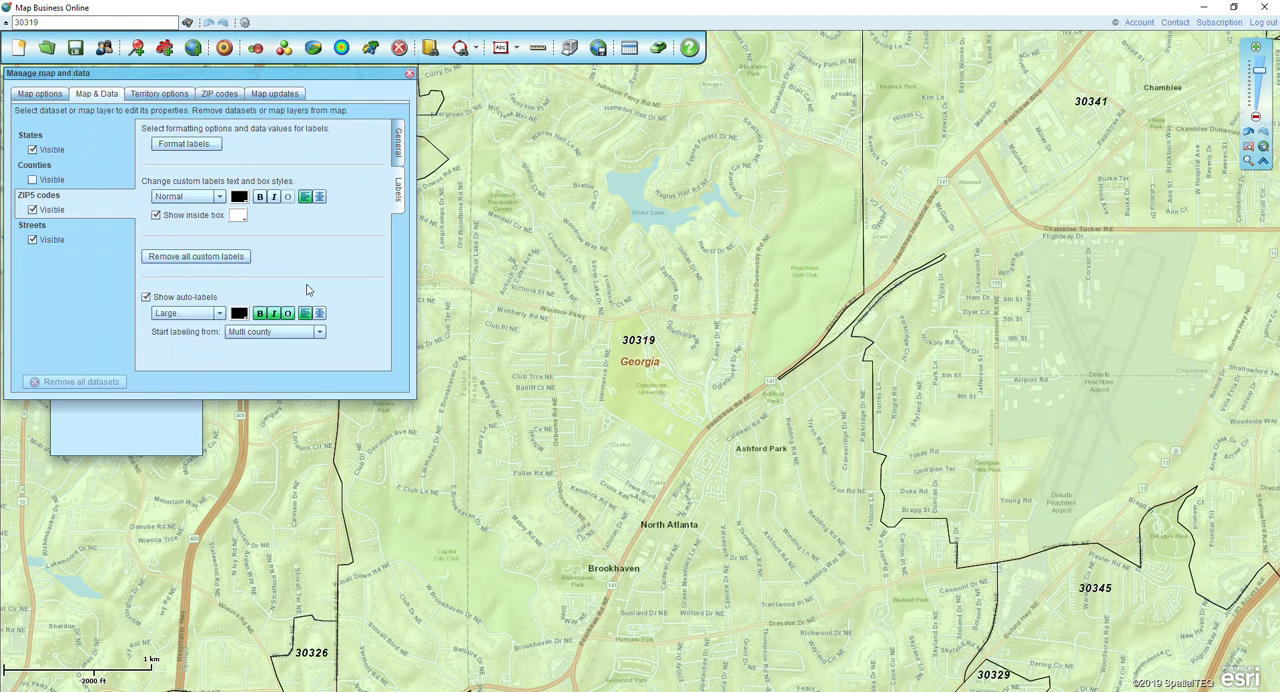
# - Enable line #1 in the ZIP5 codes auto-label format, showing the demographic value Population (2019)
pyautogui.click(190, 146)
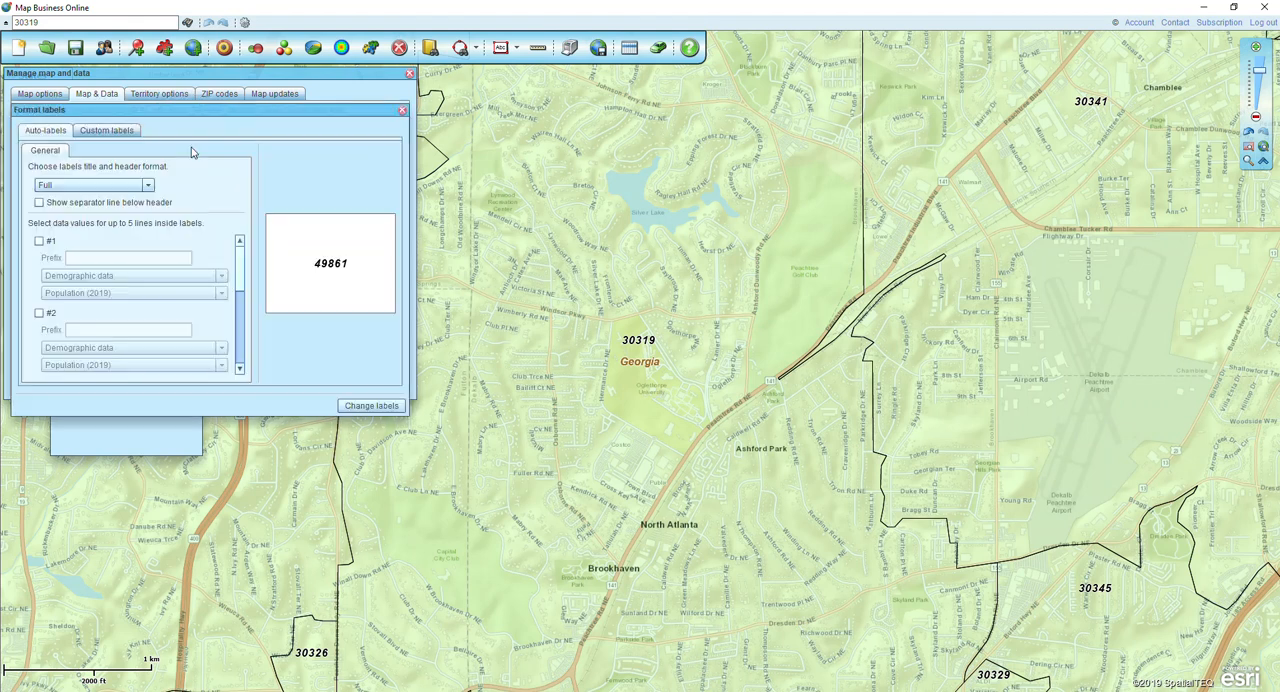
pyautogui.click(57, 132)
pyautogui.click(632, 346)
pyautogui.click(39, 242)
pyautogui.click(97, 278)
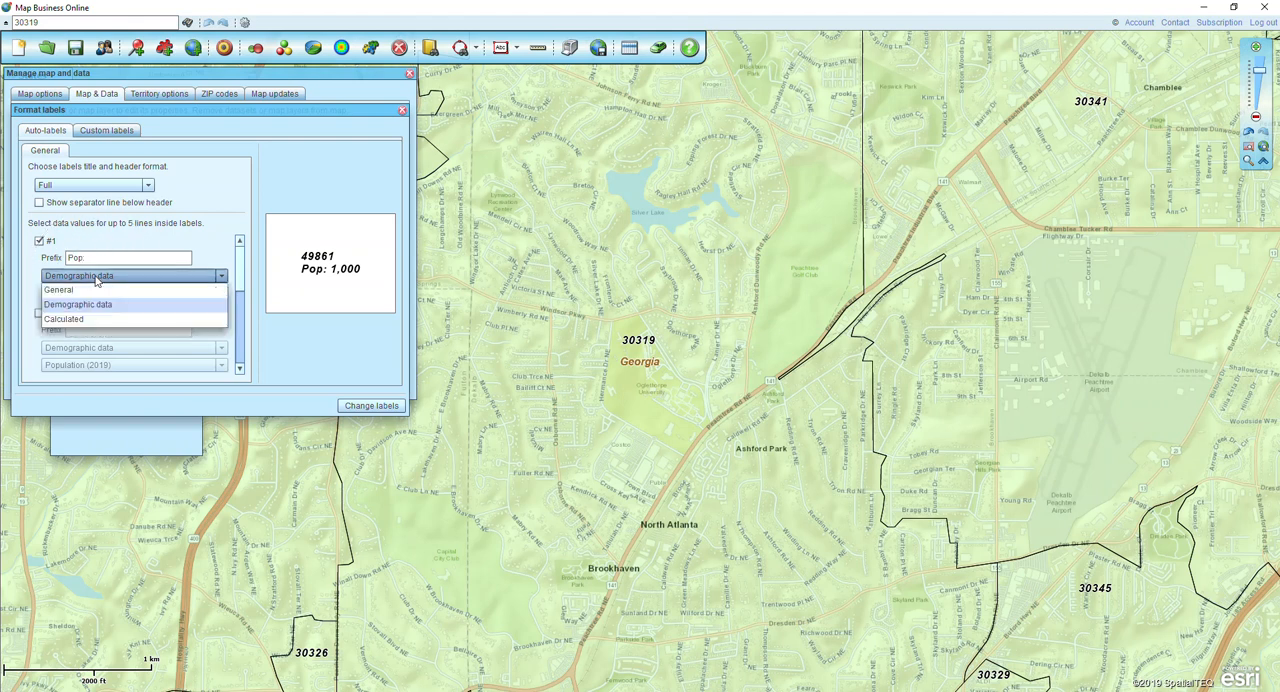
pyautogui.click(93, 303)
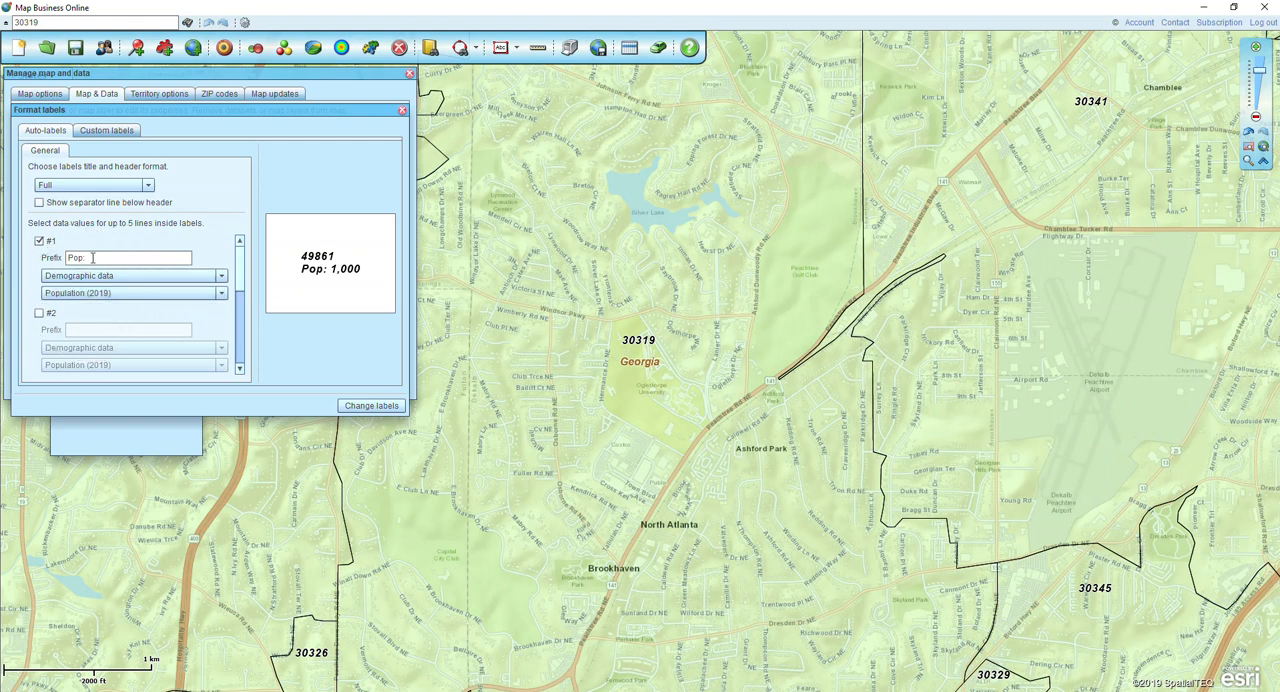
pyautogui.click(93, 258)
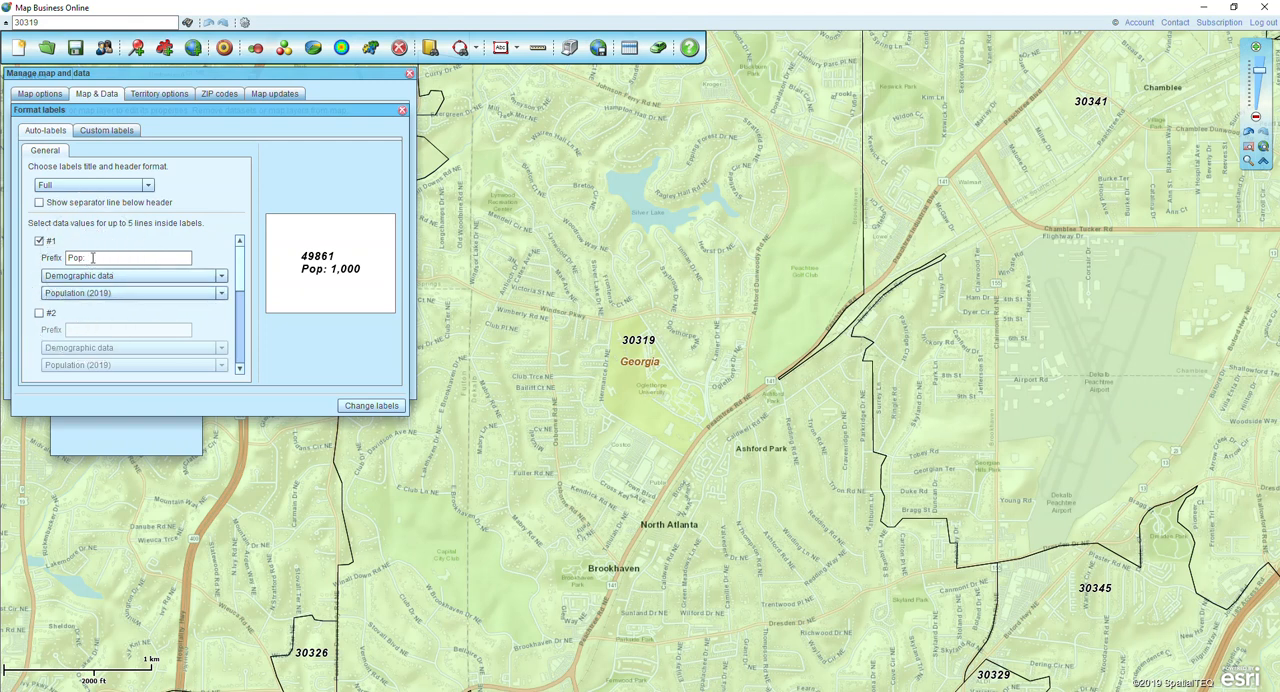
# - Enable auto-label line #2 and have it show the calculated column "Pop over 65:"
pyautogui.click(40, 314)
pyautogui.scroll(-2, 175, 310)
pyautogui.click(174, 303)
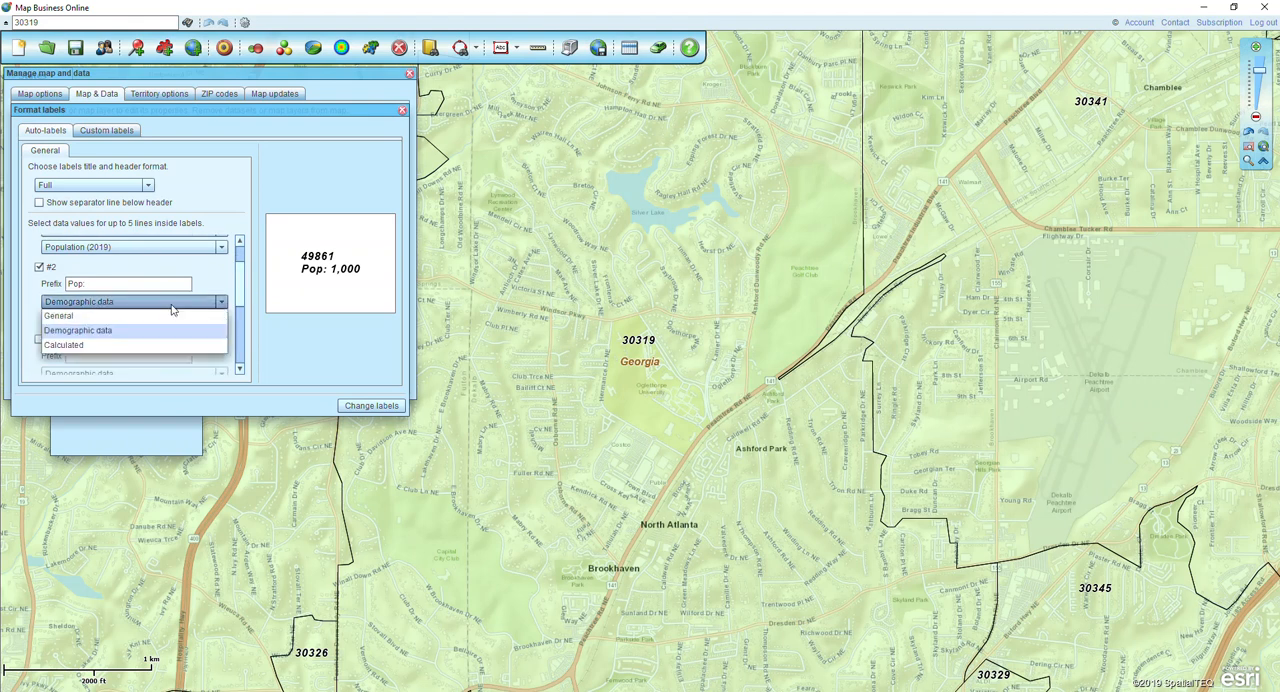
pyautogui.click(73, 352)
pyautogui.click(92, 320)
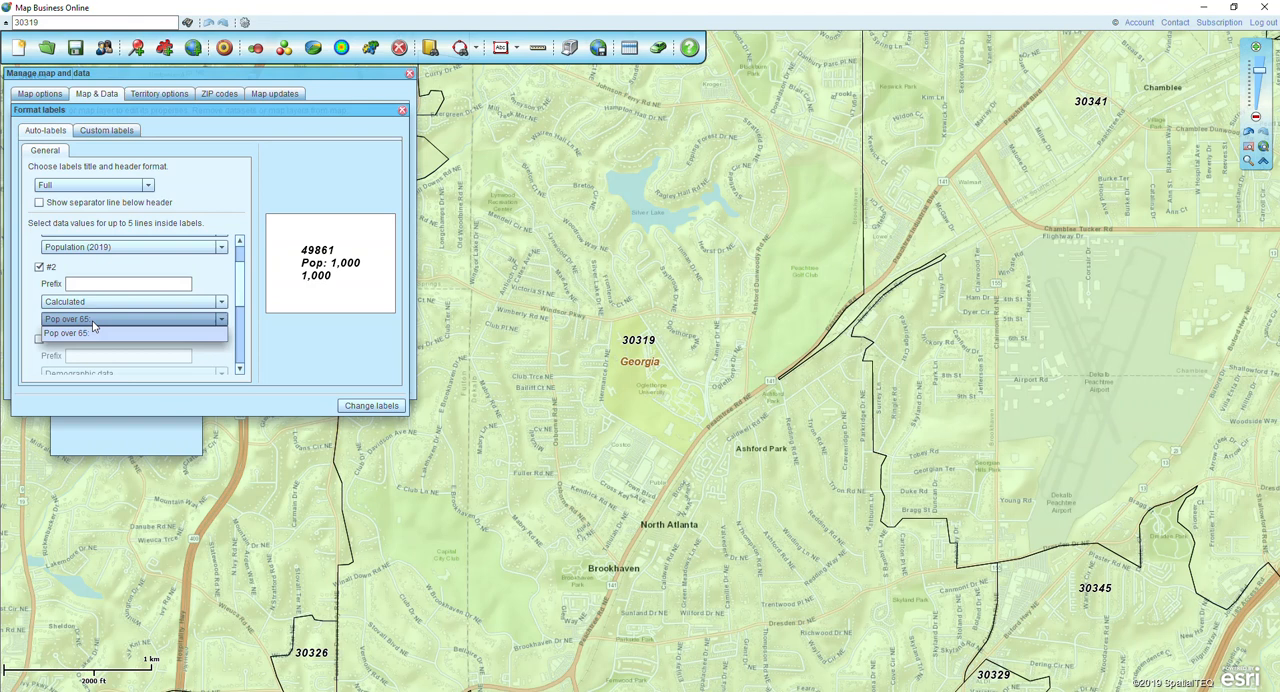
# - Give auto-label line #2 the prefix "Pop over 65:", apply the label changes, and close the map and data settings
pyautogui.click(96, 284)
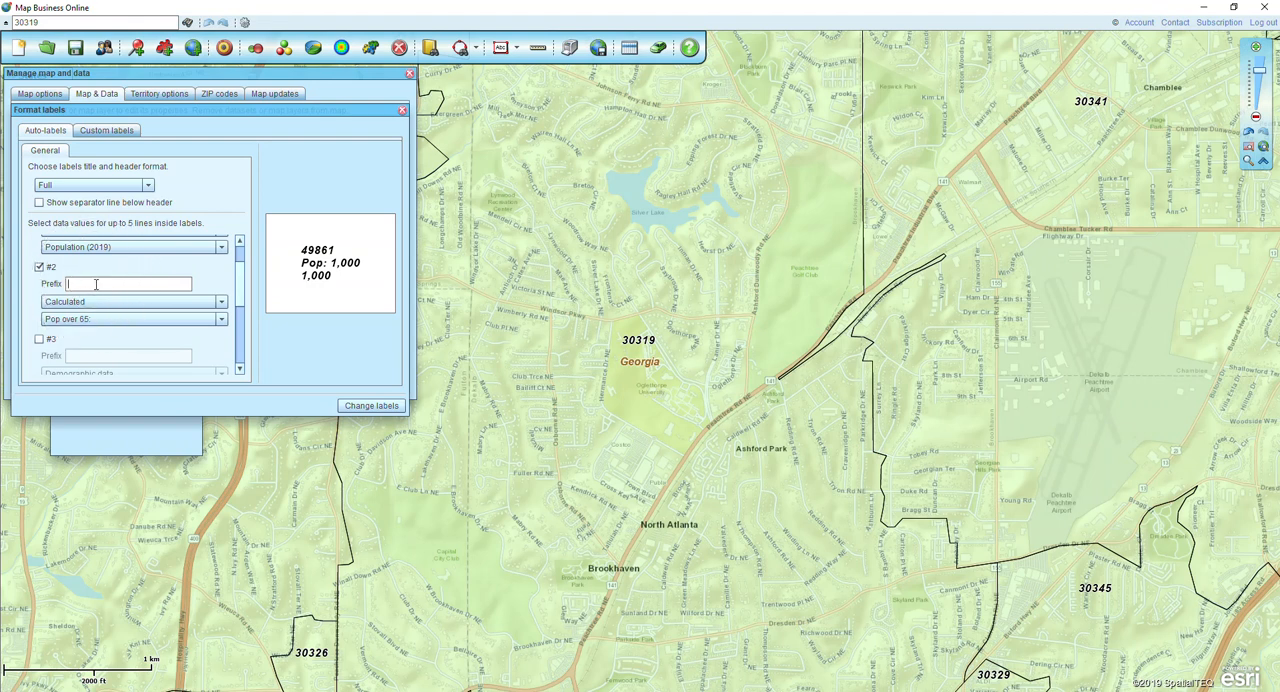
pyautogui.write('Pop over 65:')
pyautogui.click(358, 405)
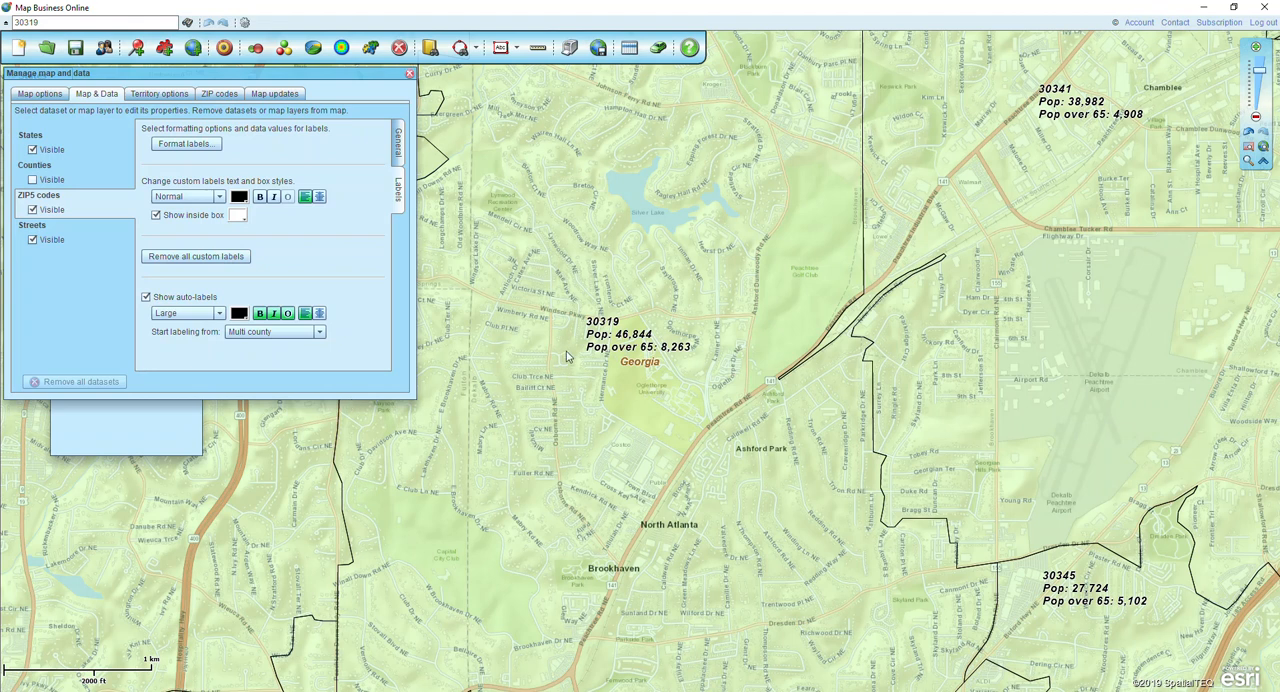
pyautogui.click(409, 75)
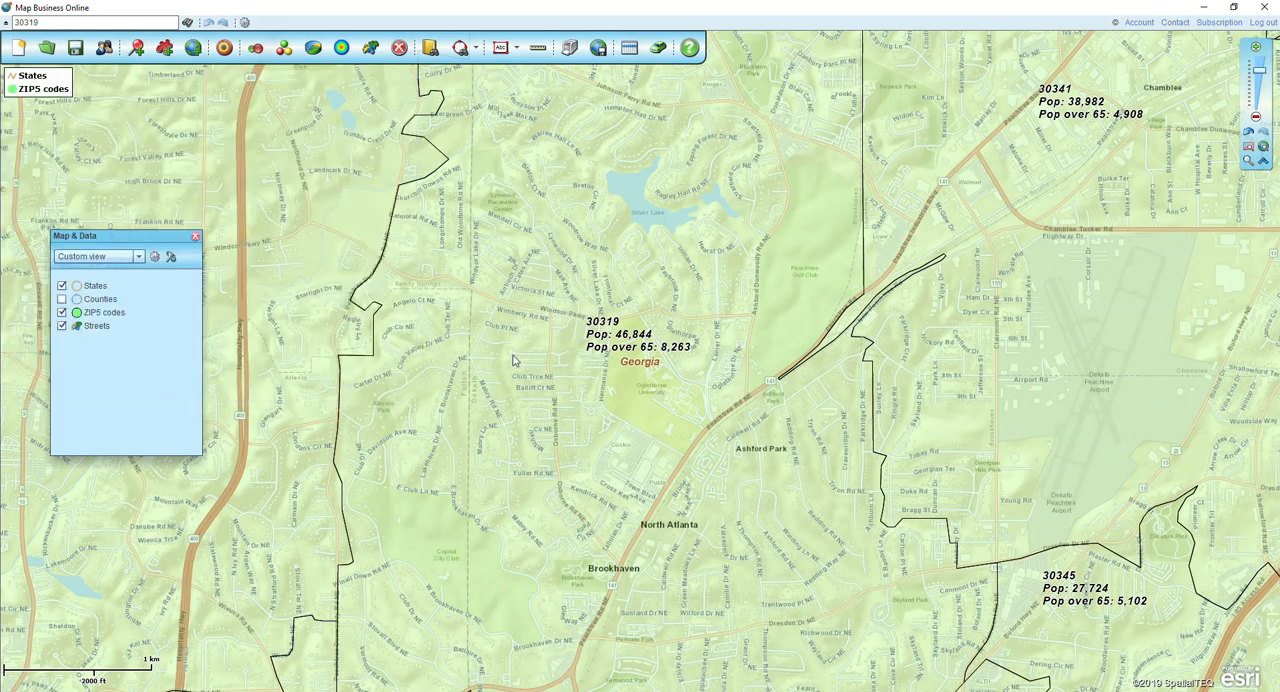
# - In the column selection of the ZIP5 codes data table, include Population (2019) and place it directly after ZIP5 Code
pyautogui.scroll(-1, 514, 362)
pyautogui.scroll(-1, 514, 353)
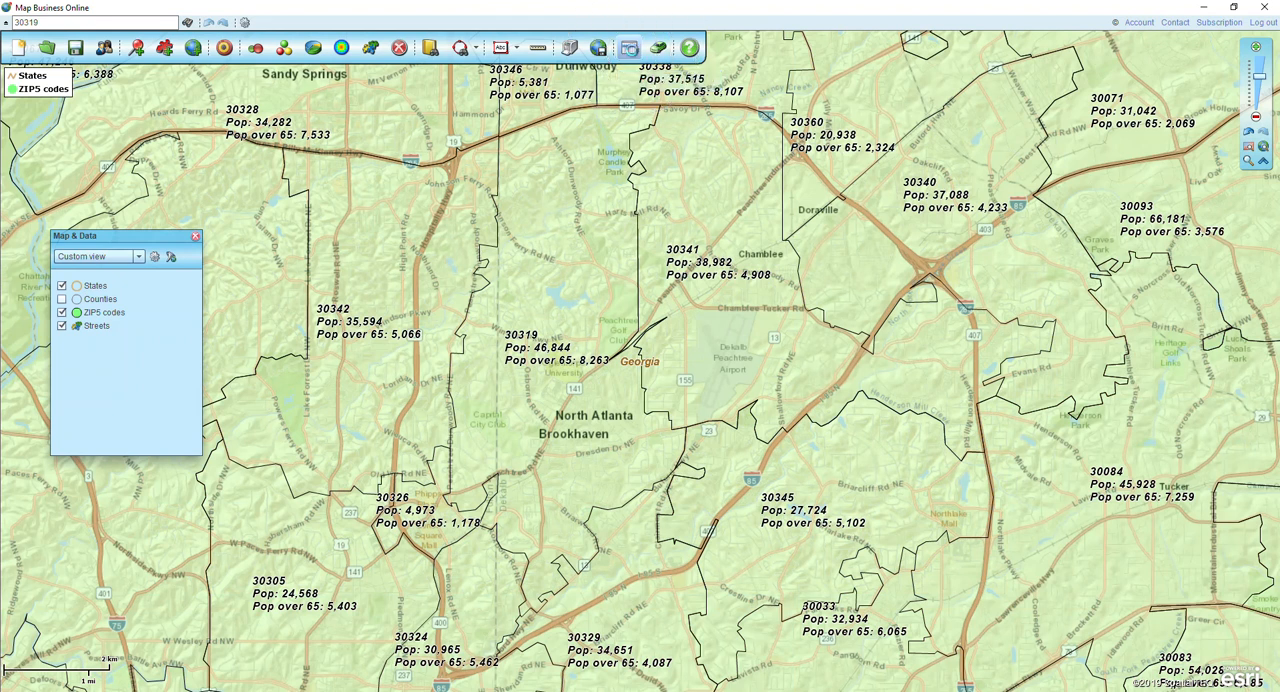
pyautogui.click(629, 47)
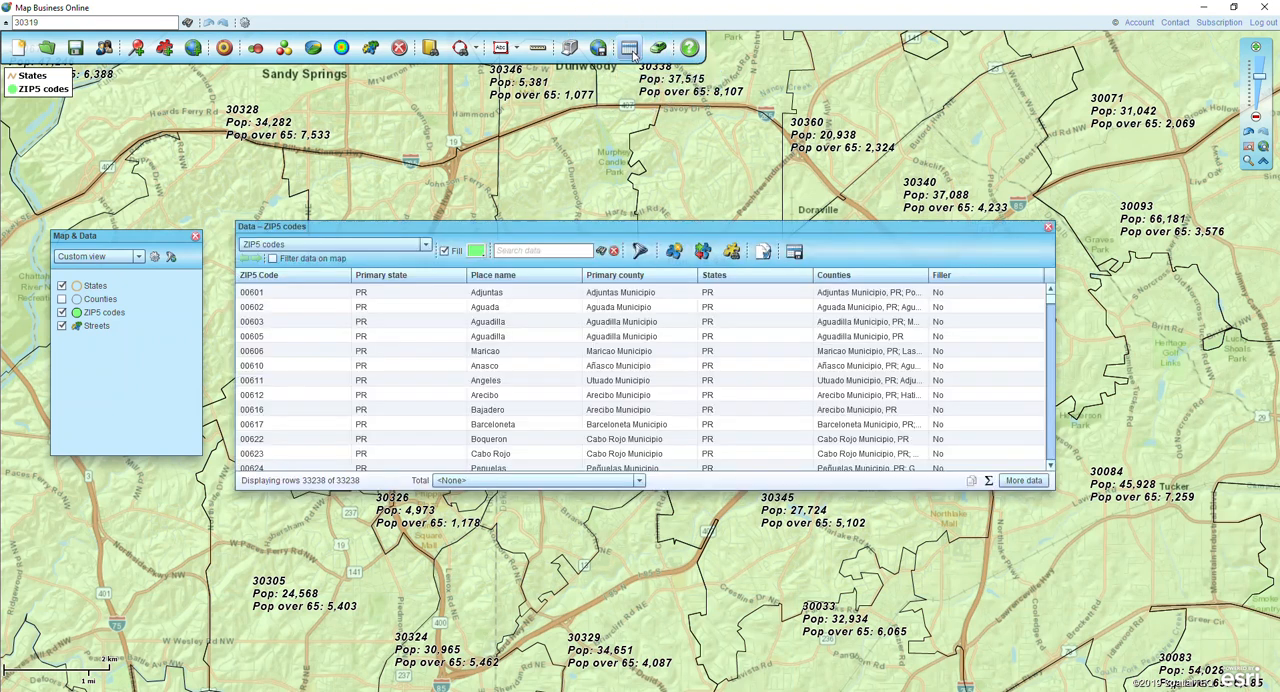
pyautogui.click(1012, 481)
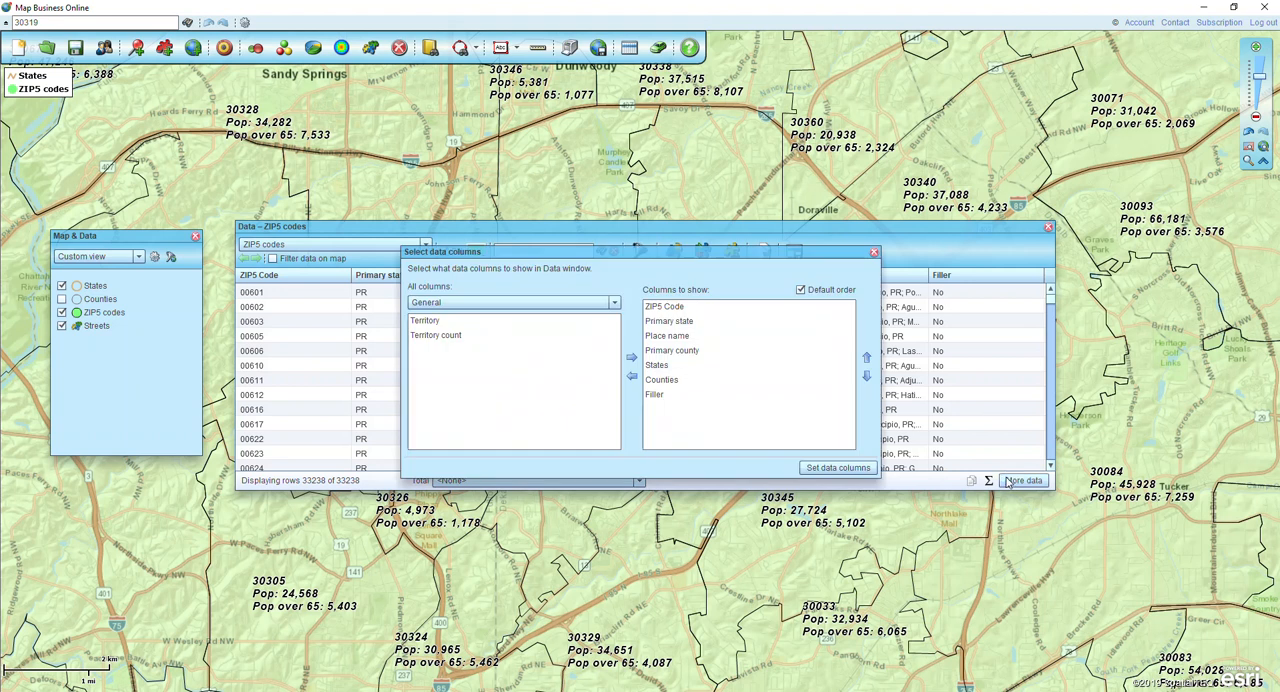
pyautogui.click(425, 303)
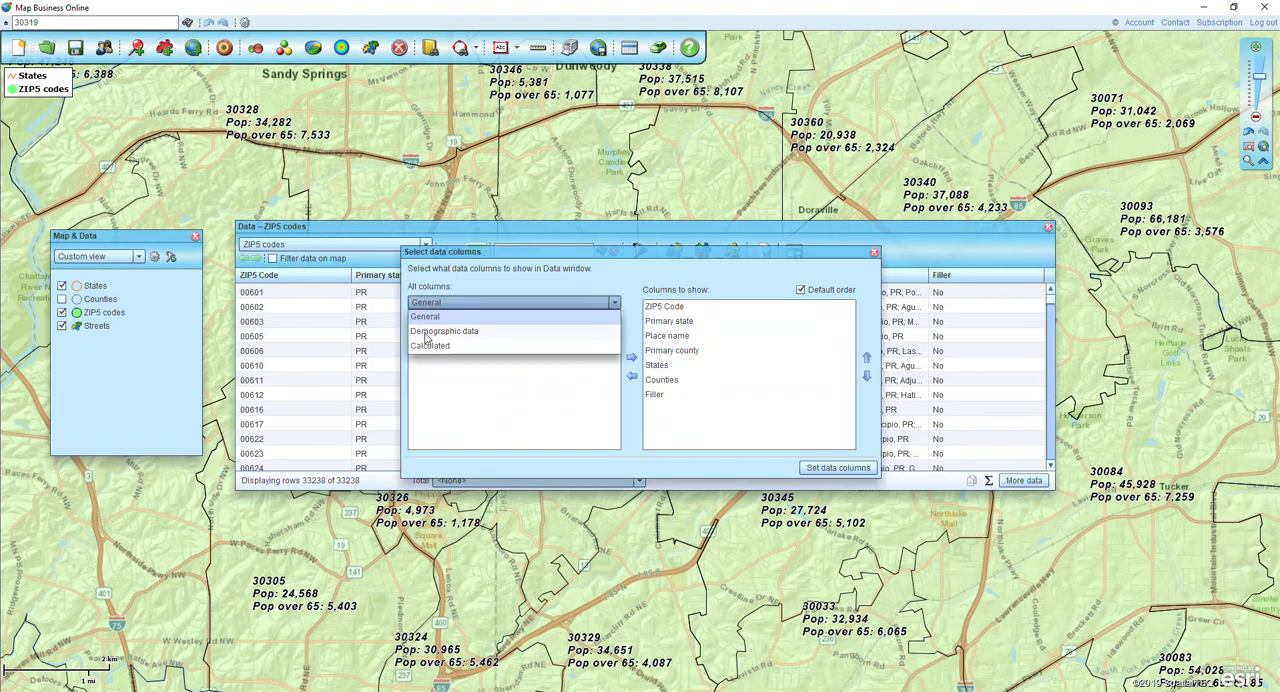
pyautogui.click(426, 333)
pyautogui.click(438, 321)
pyautogui.click(631, 357)
pyautogui.click(866, 357)
pyautogui.click(866, 357)
pyautogui.click(866, 357)
pyautogui.click(866, 357)
pyautogui.click(866, 357)
pyautogui.click(866, 357)
# - Include the calculated column "Pop over 65:" directly after Population (2019) and apply the column selection to the ZIP5 codes table
pyautogui.click(533, 303)
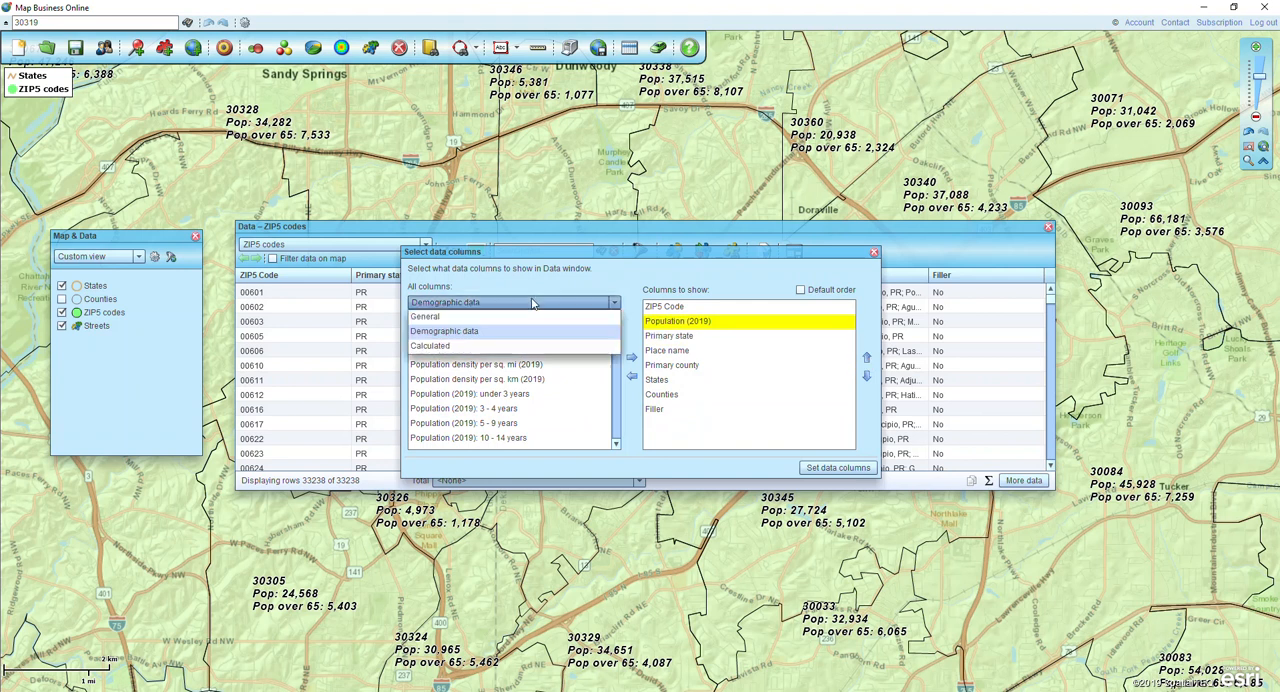
pyautogui.click(438, 346)
pyautogui.click(443, 323)
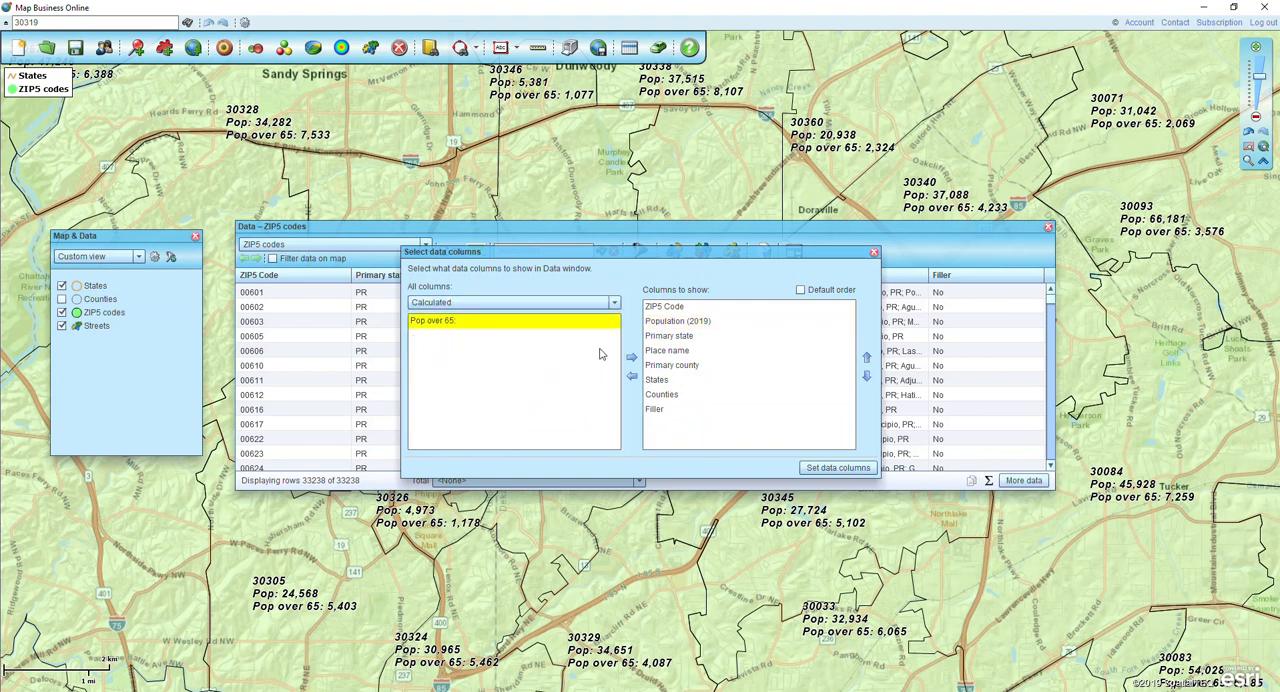
pyautogui.click(631, 357)
pyautogui.click(866, 358)
pyautogui.click(866, 358)
pyautogui.click(866, 358)
pyautogui.click(866, 358)
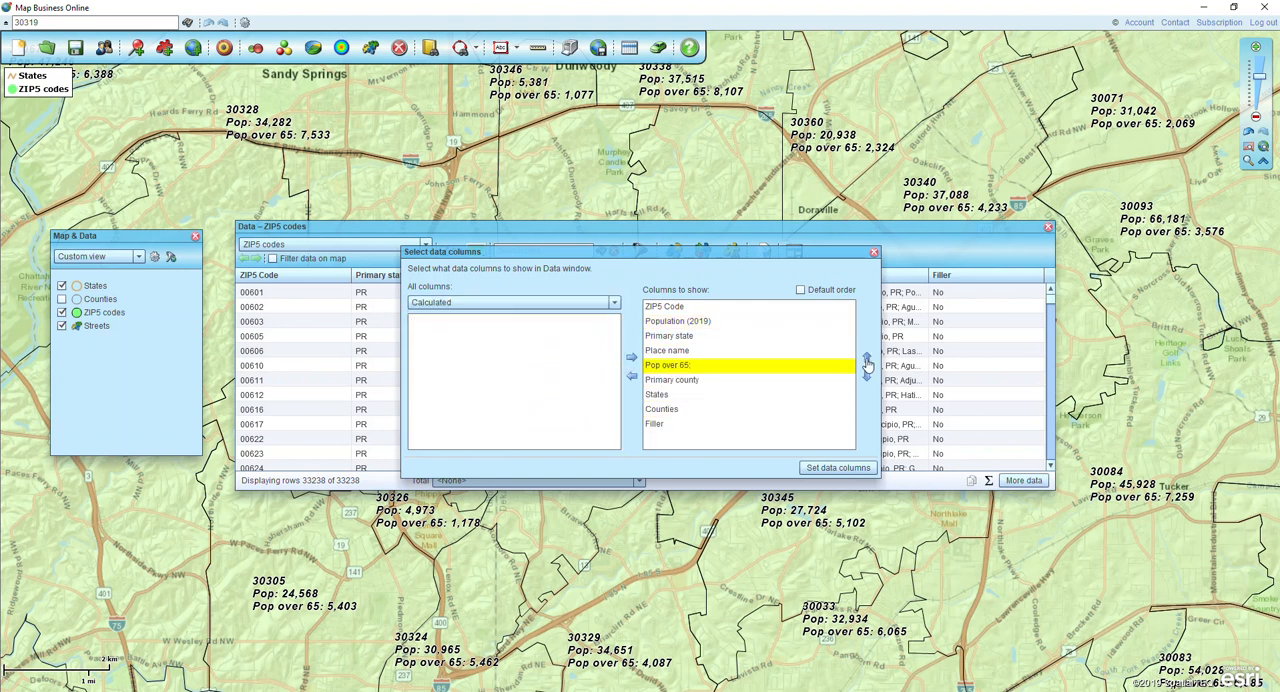
pyautogui.click(866, 358)
pyautogui.click(866, 358)
pyautogui.click(836, 468)
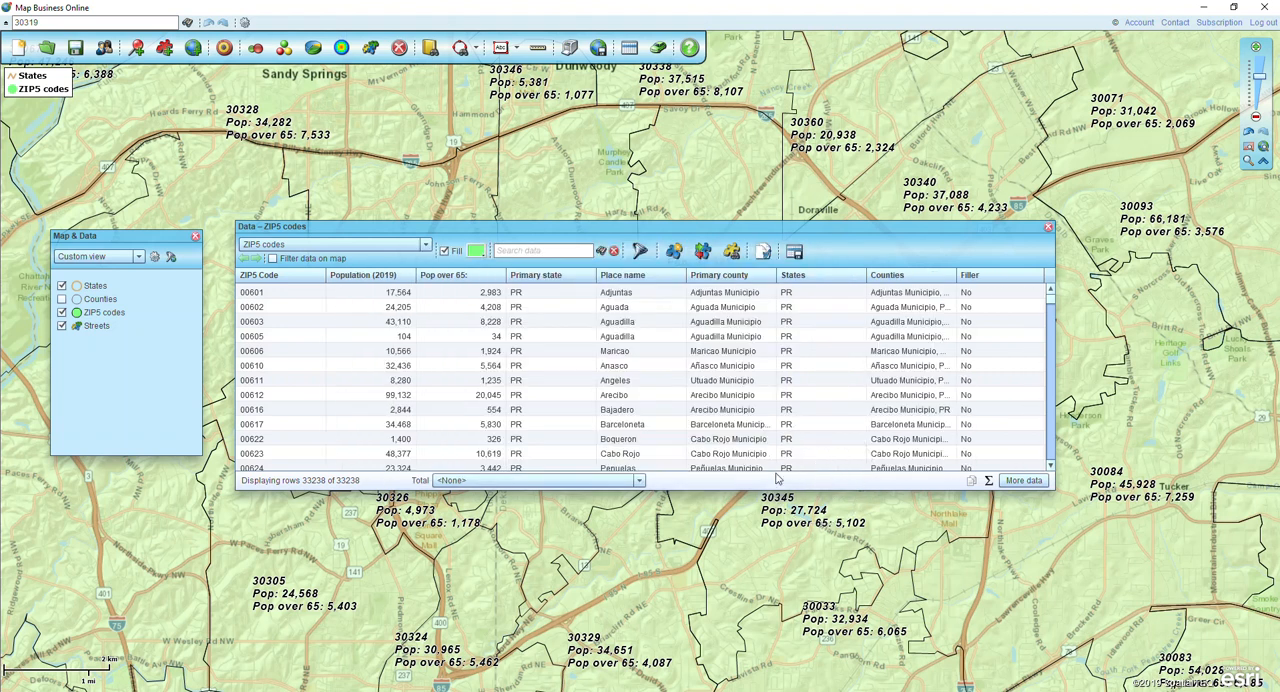